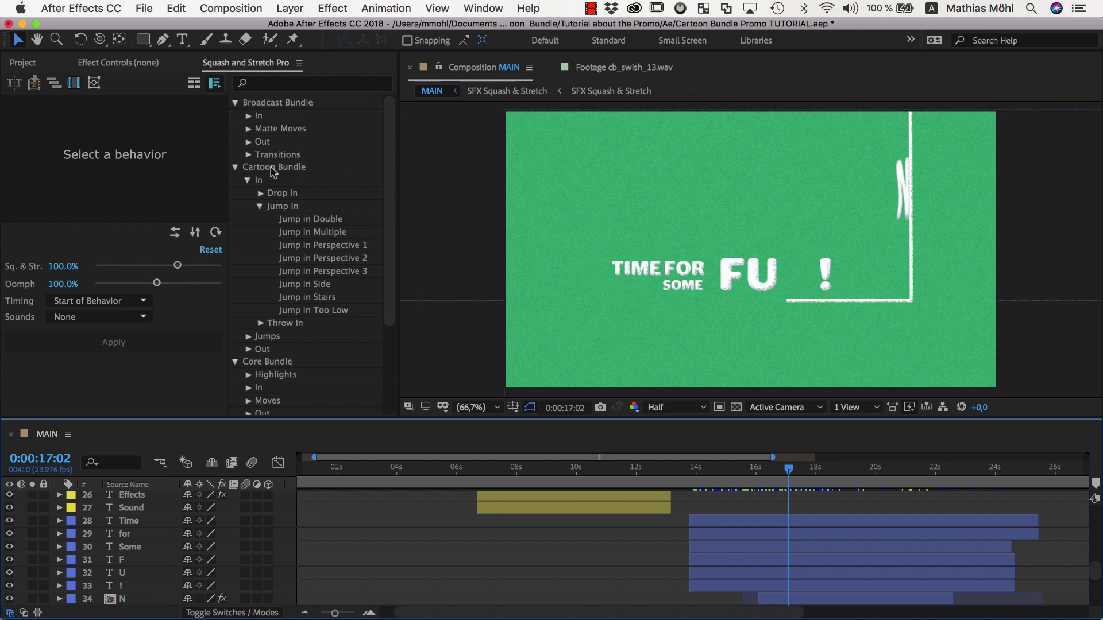
- Preview Jump in Perspective 1 and 2, then settle on Jump in Perspective 3
click(300, 248)
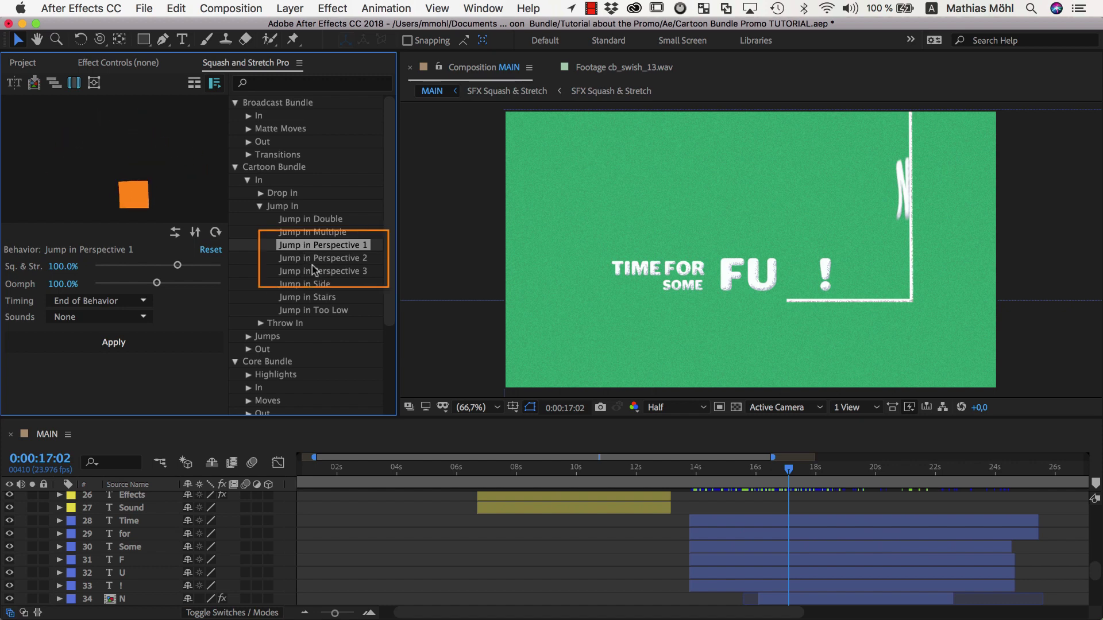
click(317, 259)
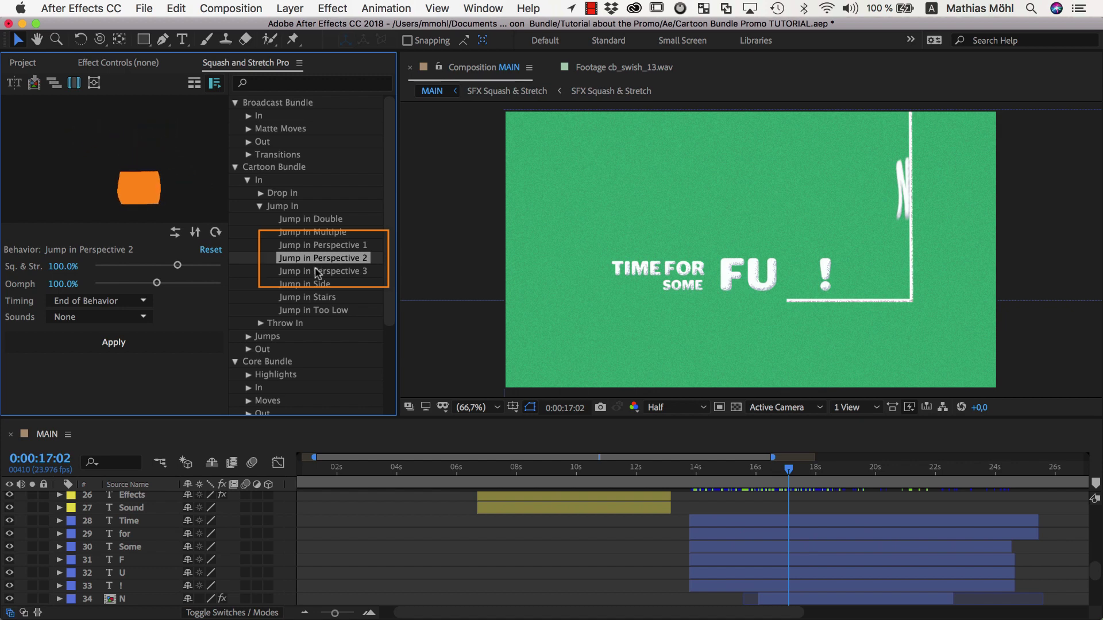
click(316, 272)
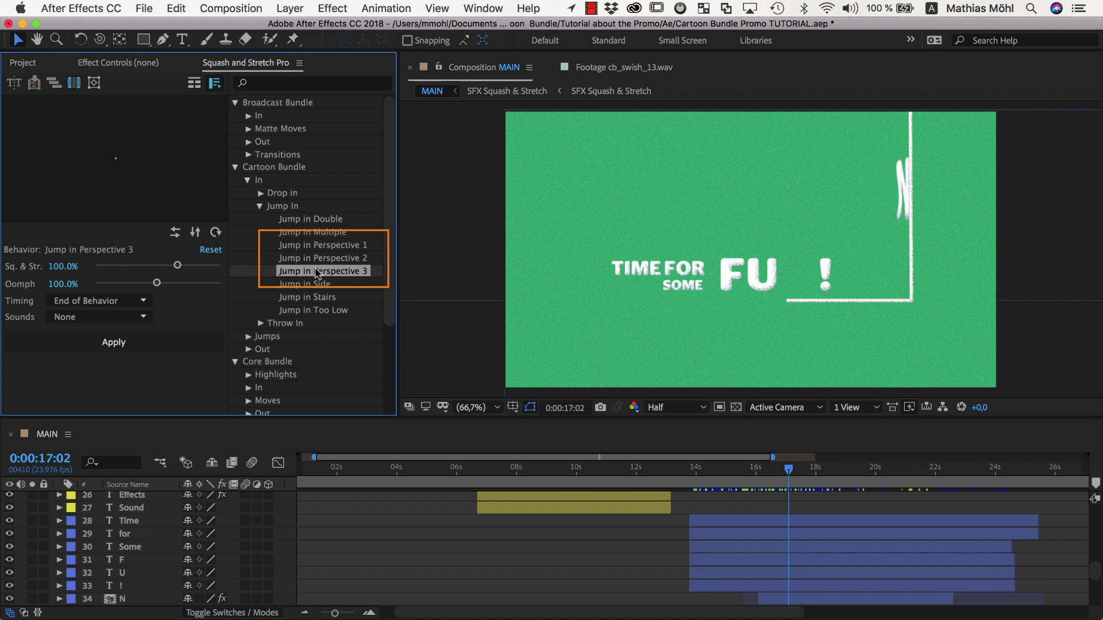
- Explode the Time, for and Some text layers into single-character layers
click(481, 241)
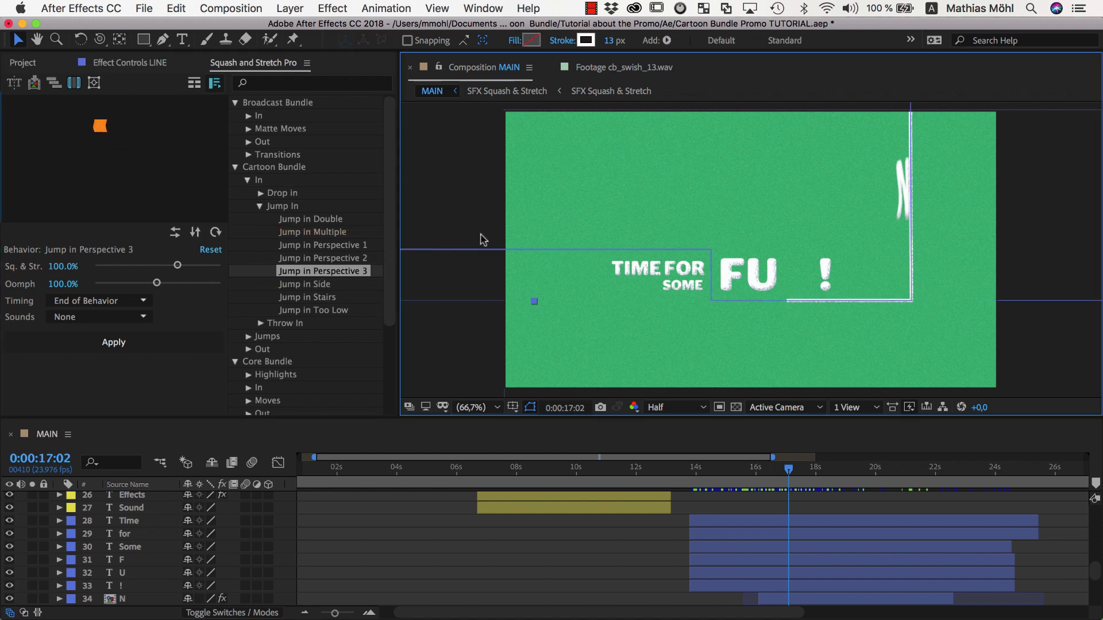
click(624, 264)
shift+click(681, 270)
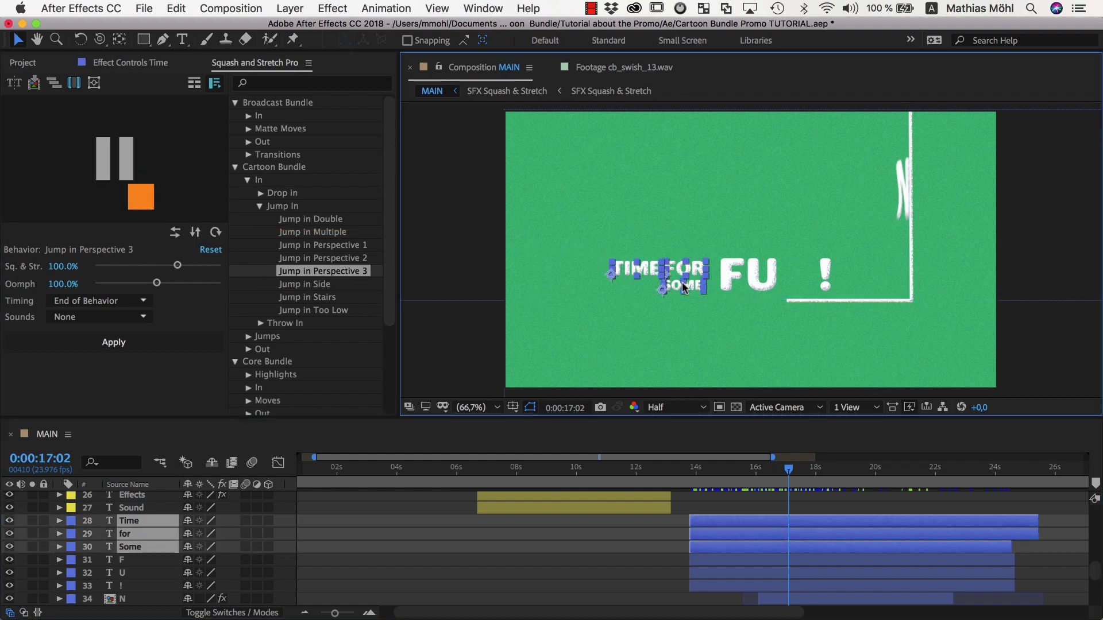
click(16, 82)
click(564, 300)
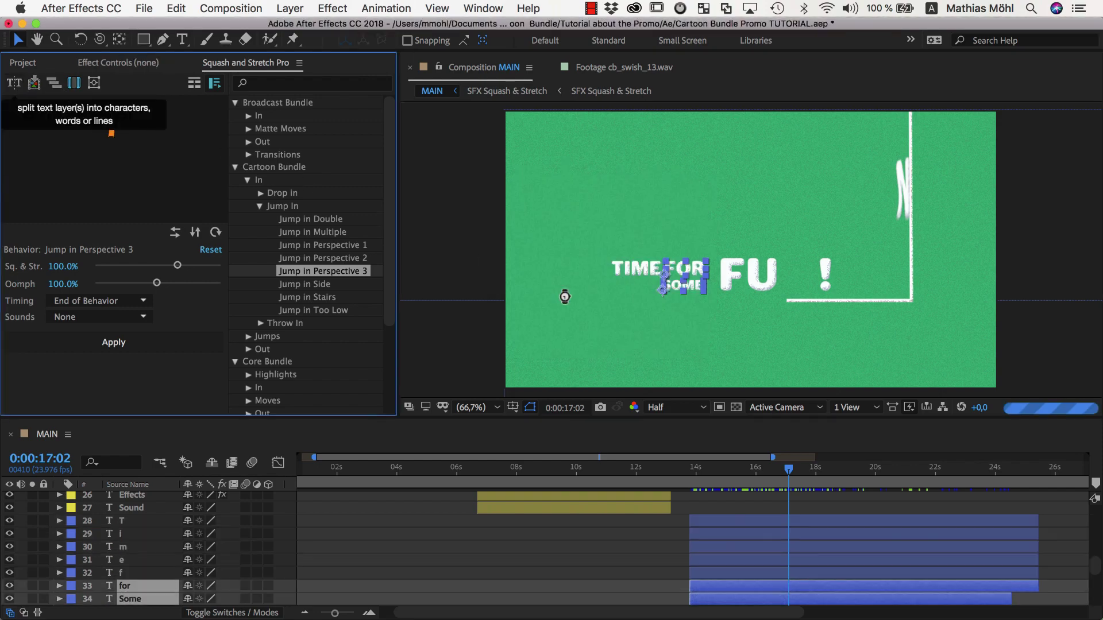
click(323, 245)
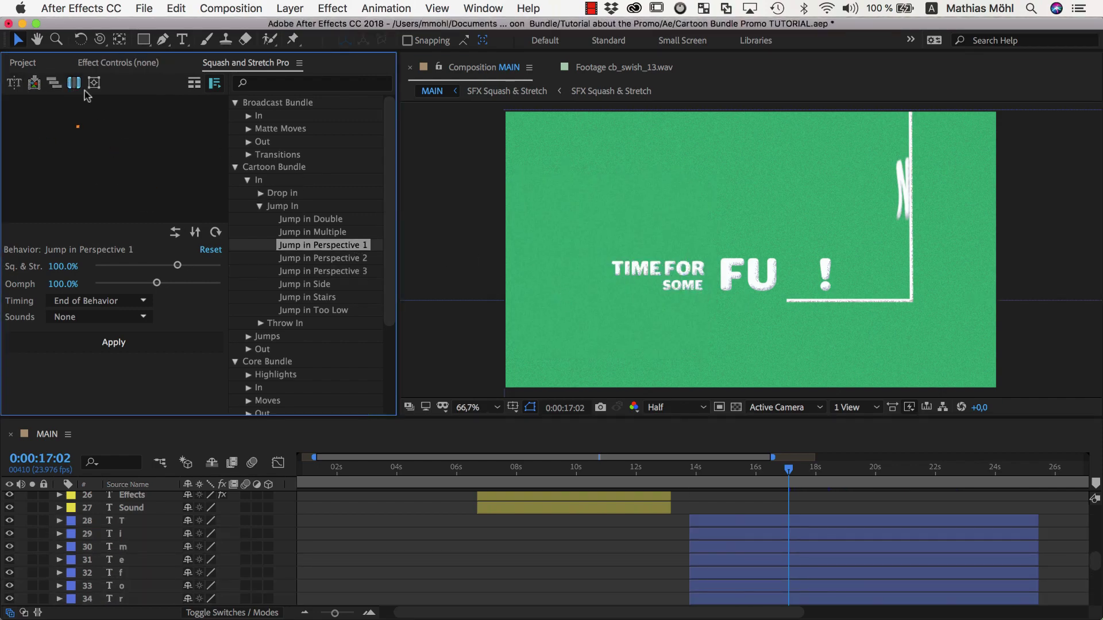
drag(720, 481, 752, 476)
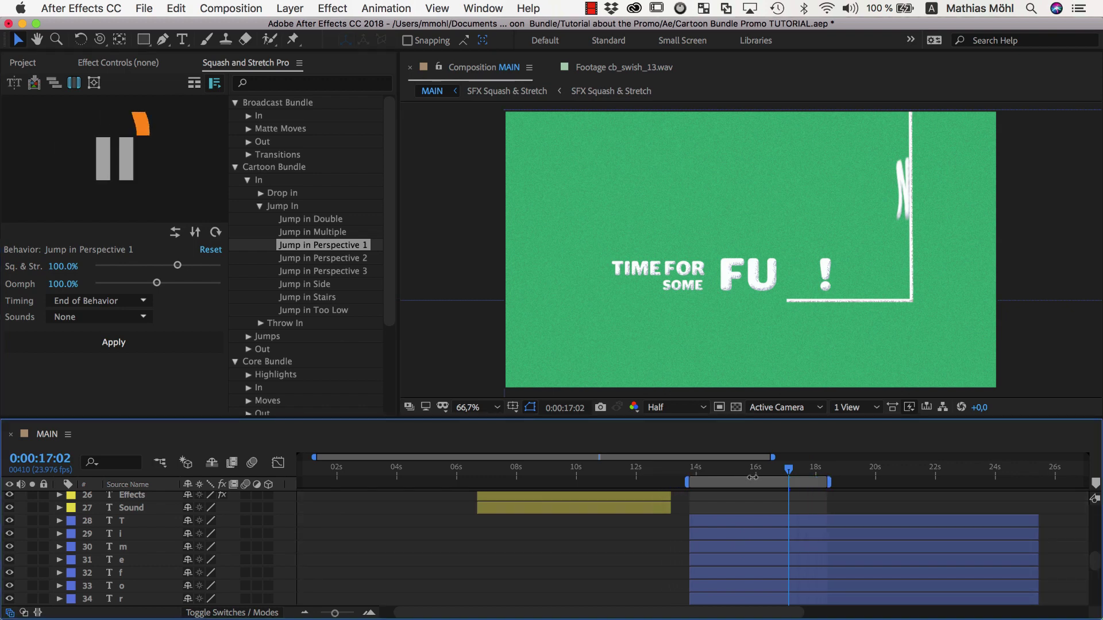
- Apply Jump in Perspective 1 to the T and its group of letters
click(126, 521)
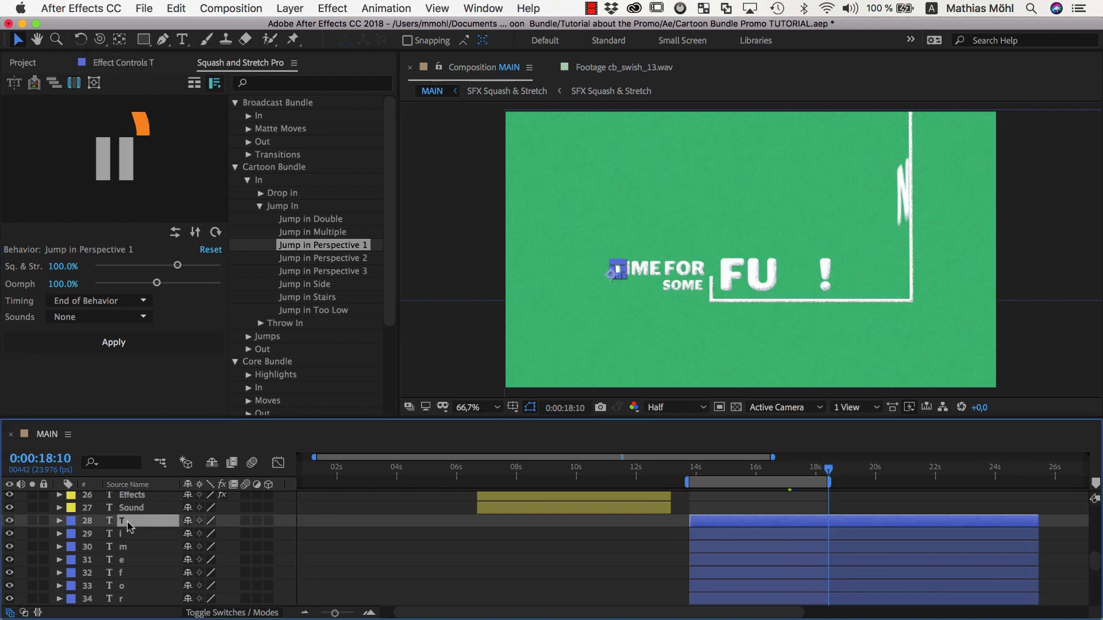
super+click(124, 559)
scroll(124, 559, down, 6)
scroll(124, 572, down, 3)
super+click(123, 572)
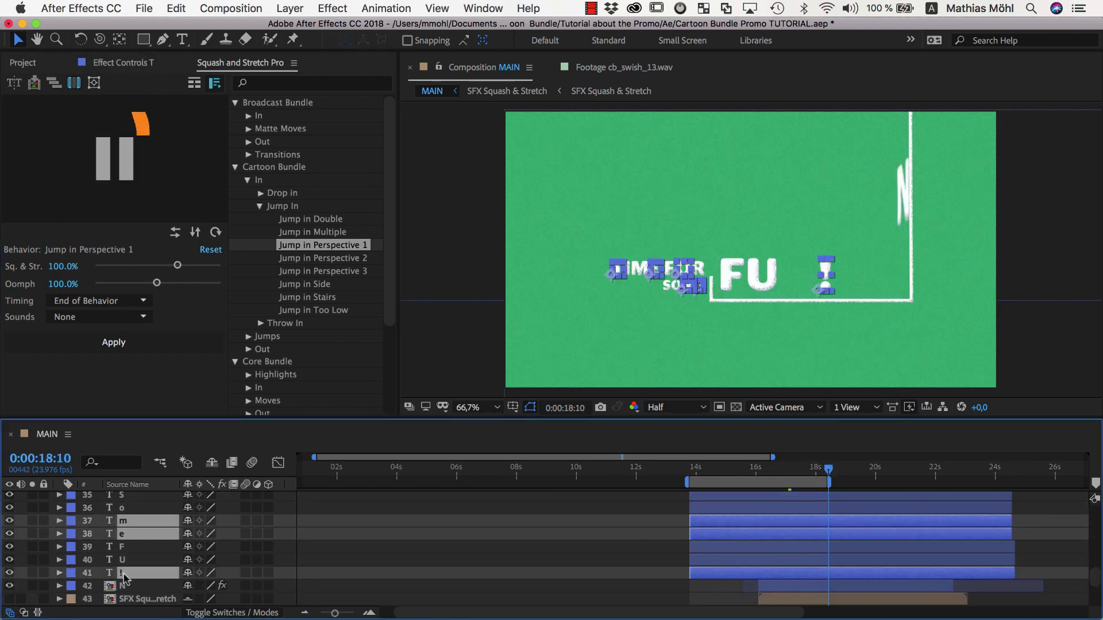
click(152, 346)
- Apply Jump in Perspective 2 and 3 to the m and remaining letter groups
key(Down)
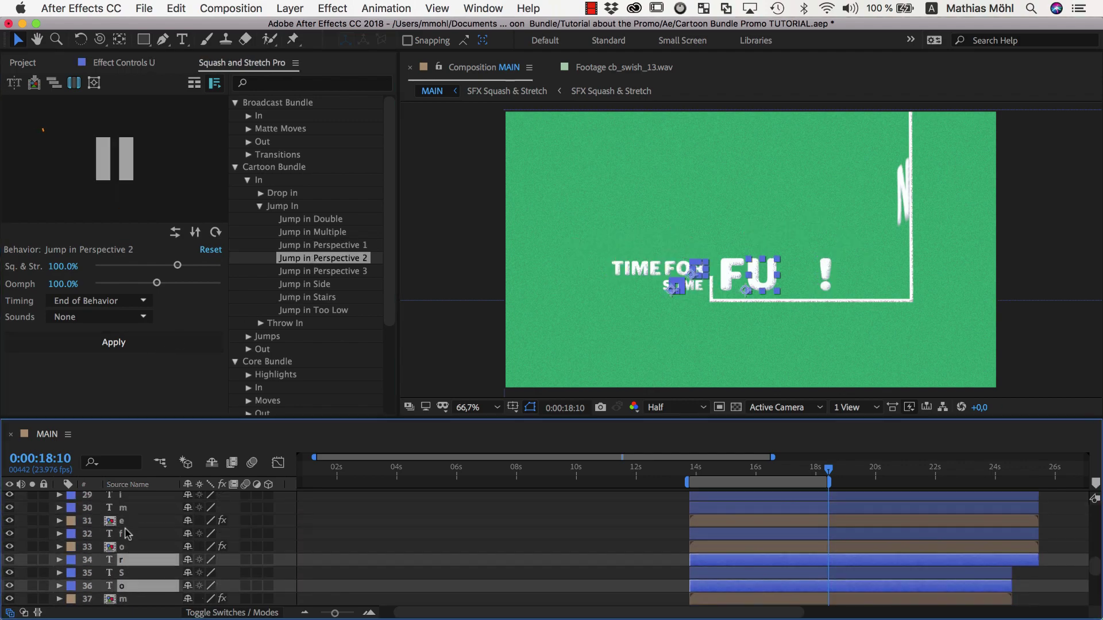
super+click(123, 507)
scroll(130, 526, up, 3)
click(156, 345)
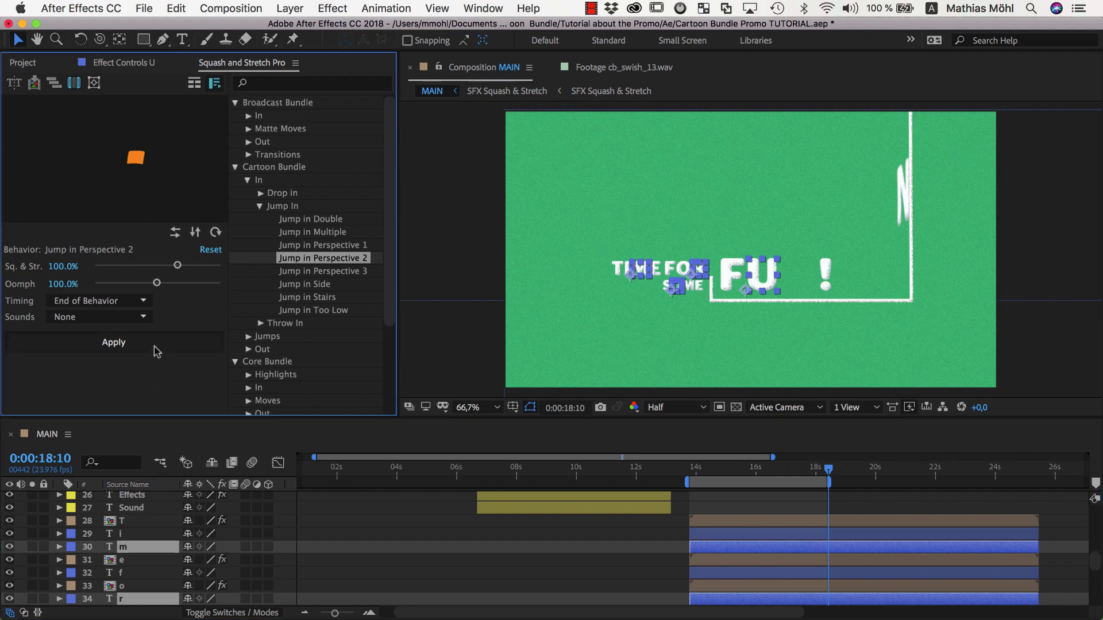
double_click(294, 272)
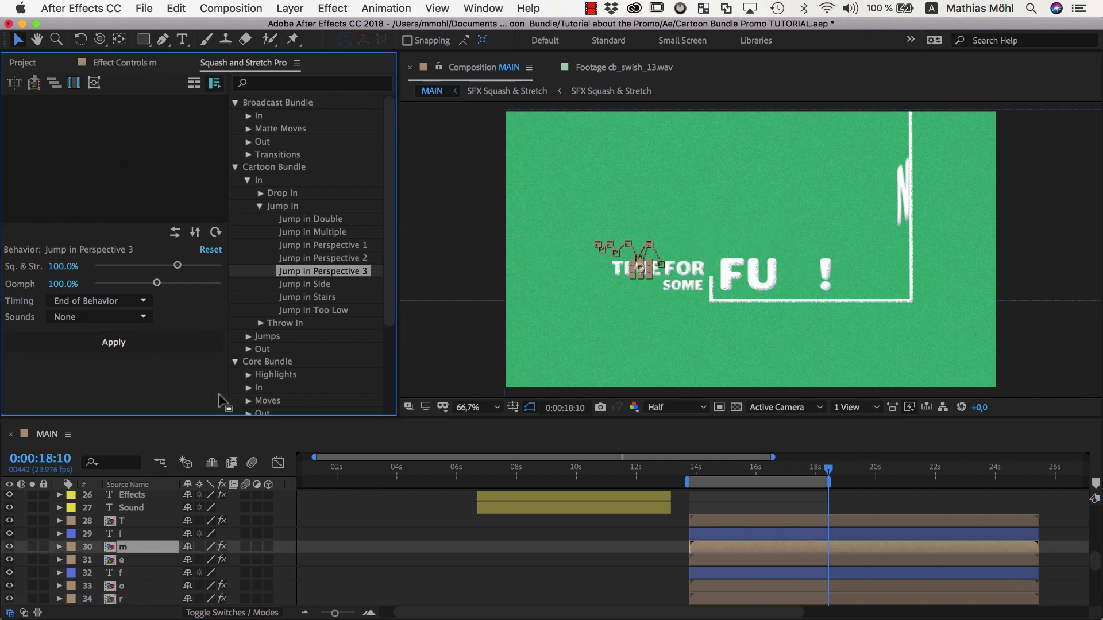
super+click(130, 573)
scroll(143, 558, up, 3)
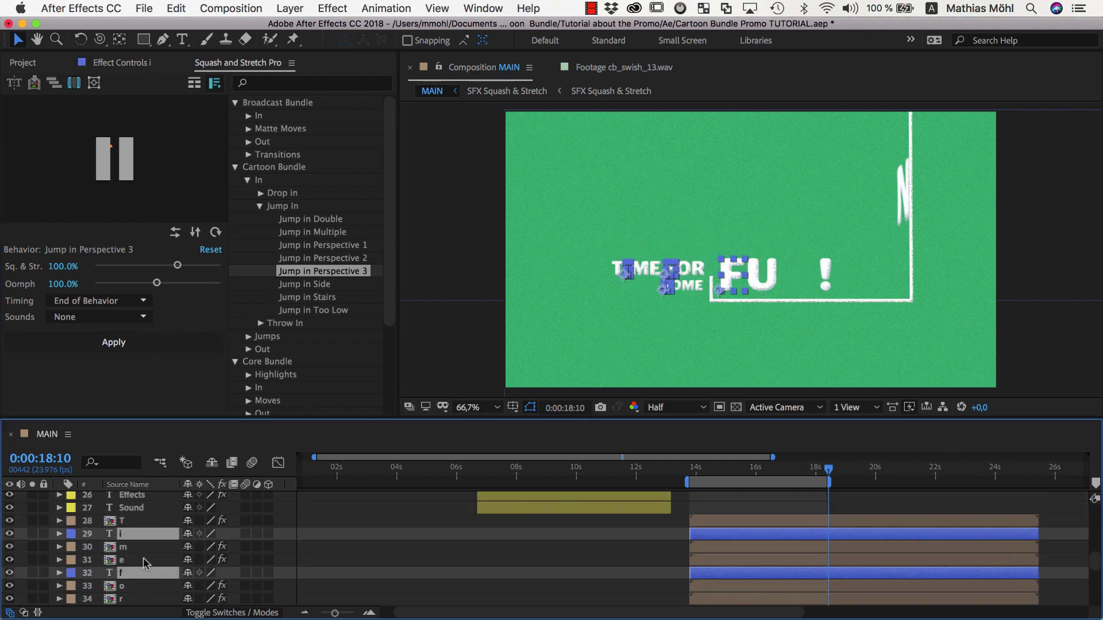
drag(828, 469, 687, 472)
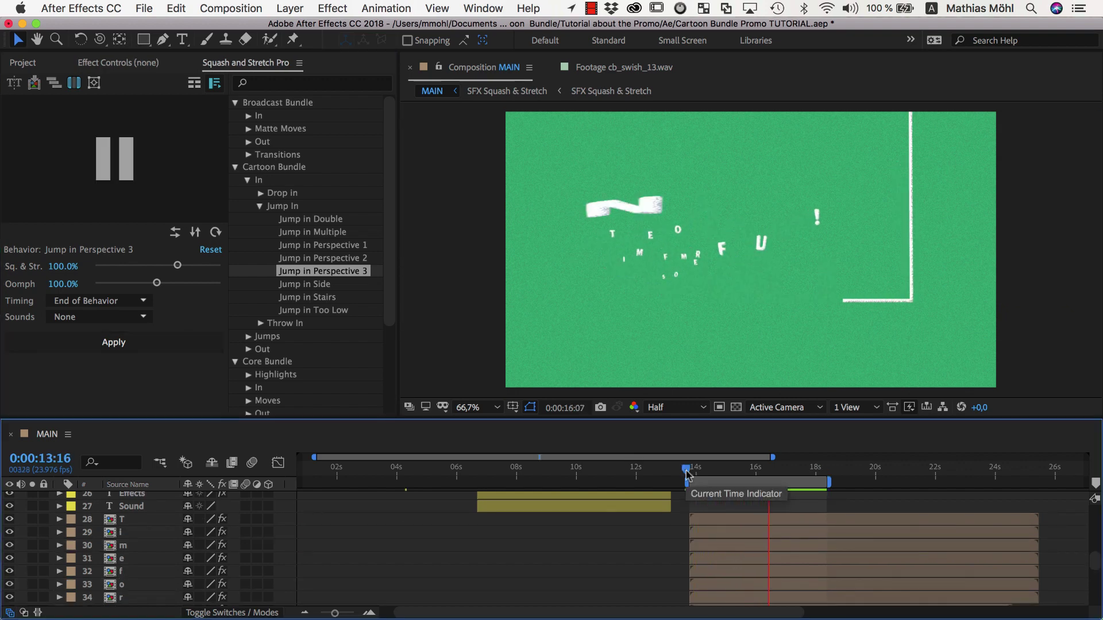
- Push the T layer later and stagger the other letters with inPoints, random, some
click(739, 522)
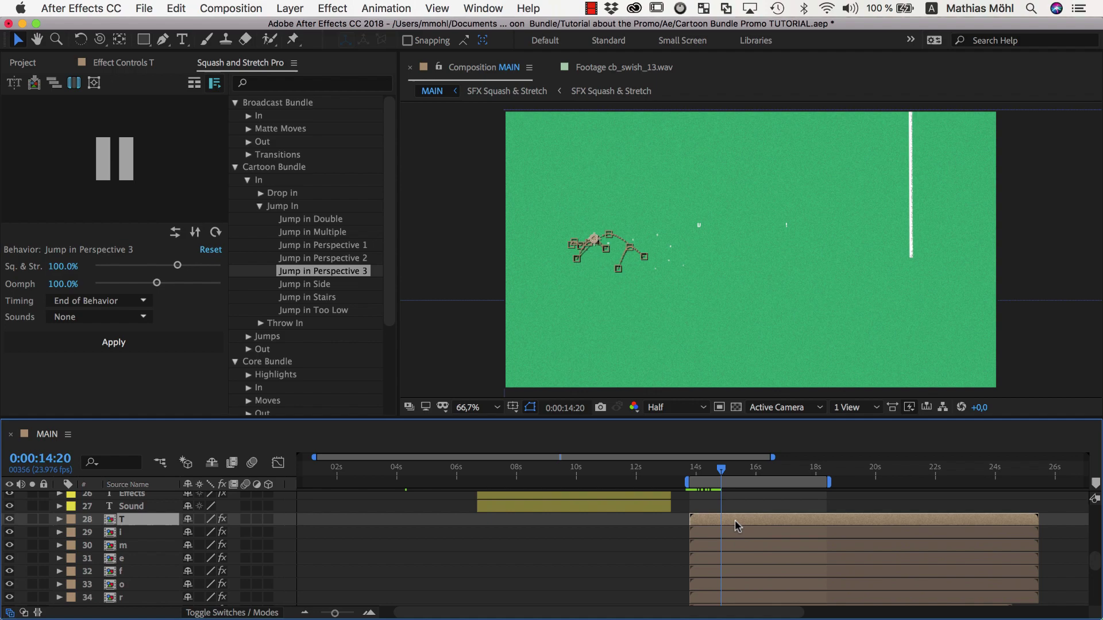
drag(738, 522, 766, 523)
scroll(774, 595, down, 2)
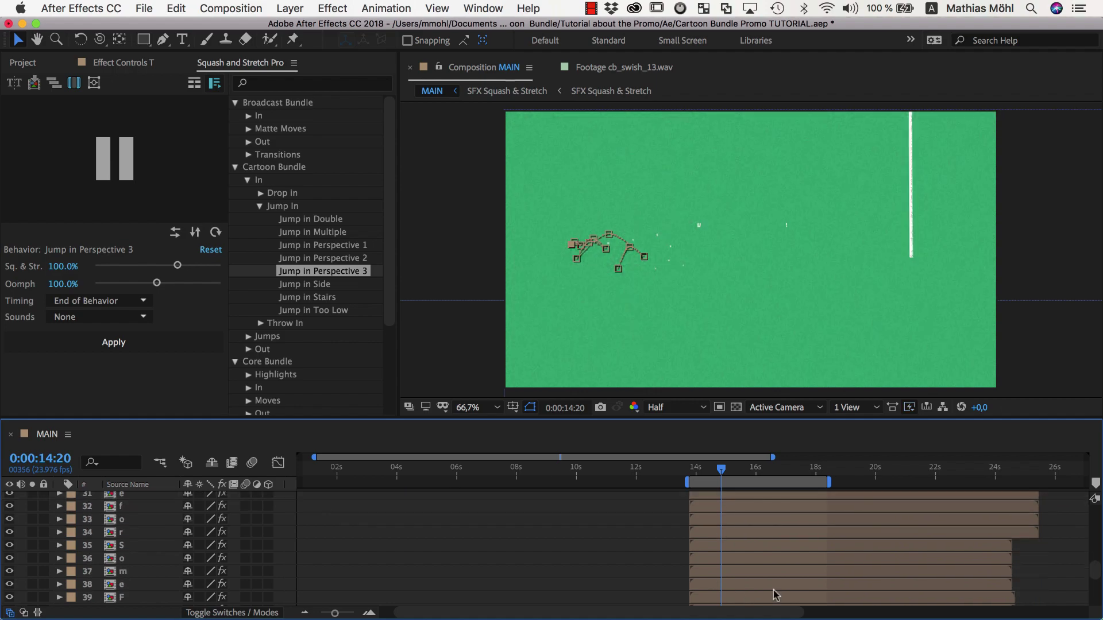
scroll(774, 594, down, 1)
drag(706, 570, 469, 413)
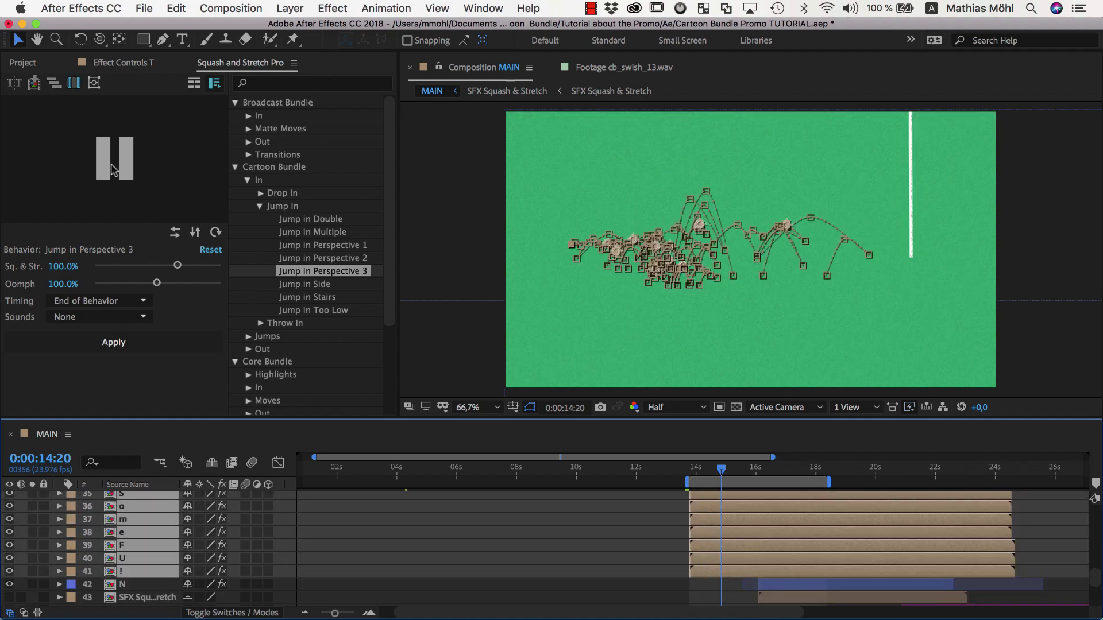
click(53, 86)
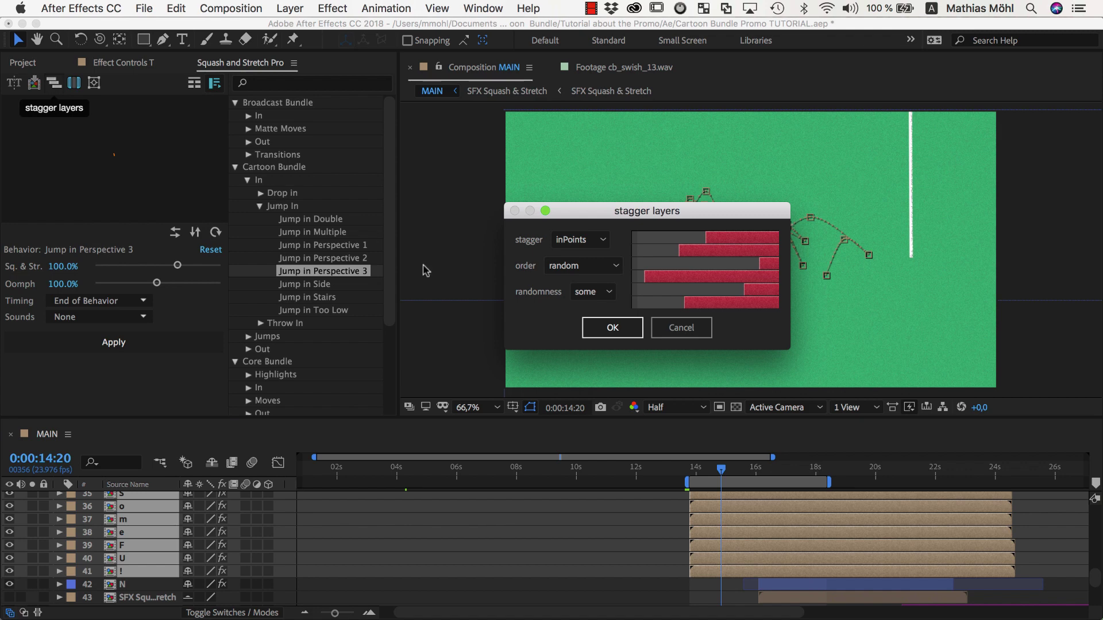
click(606, 328)
drag(682, 472, 690, 473)
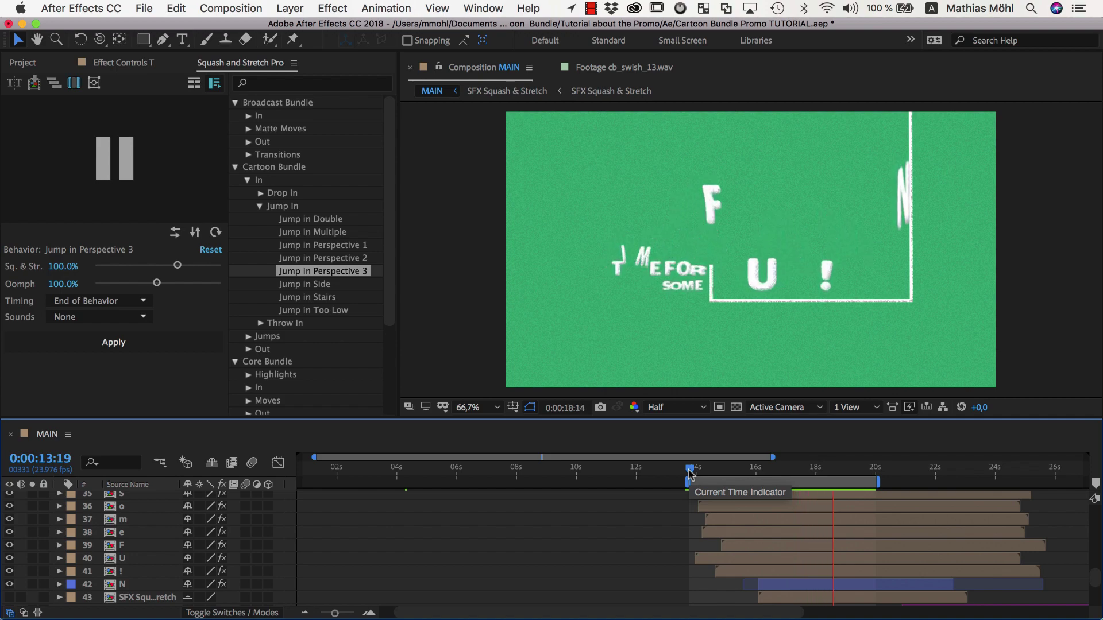
- Select the F, U and ! layers and slide their bars slightly later
click(123, 546)
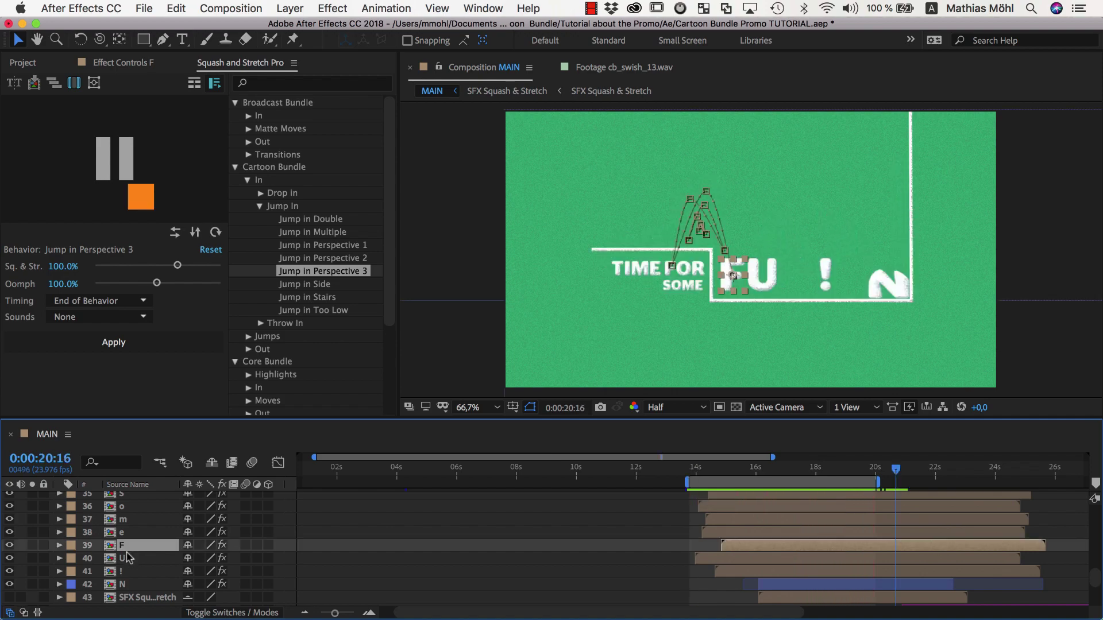
shift+click(122, 571)
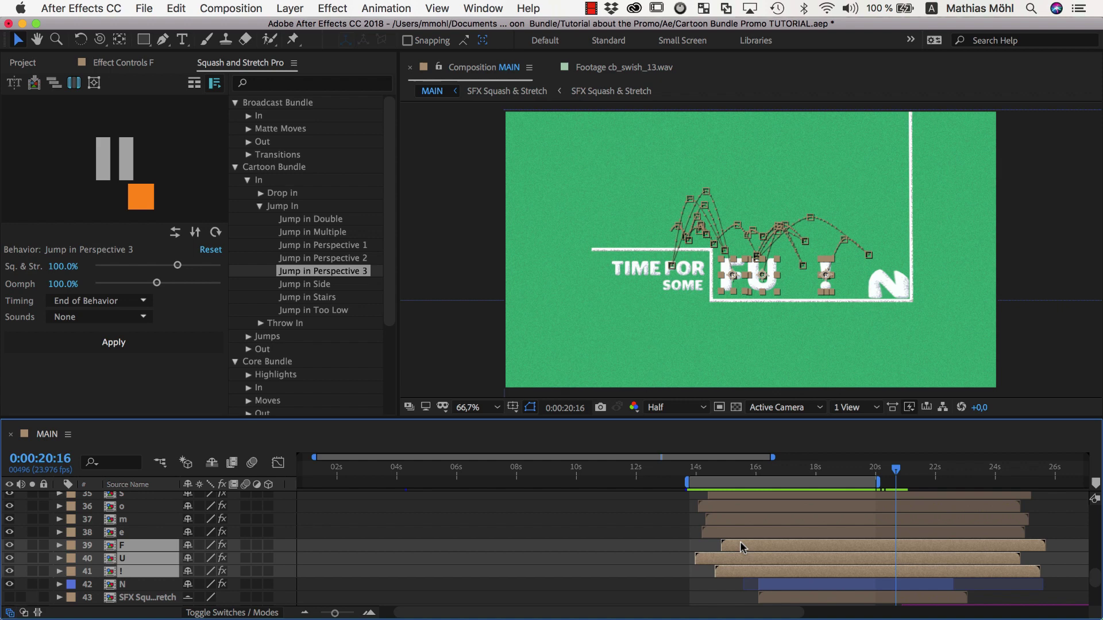
drag(741, 546, 786, 546)
mouse_move(968, 470)
mouse_down()
mouse_move(833, 478)
mouse_move(886, 490)
mouse_up()
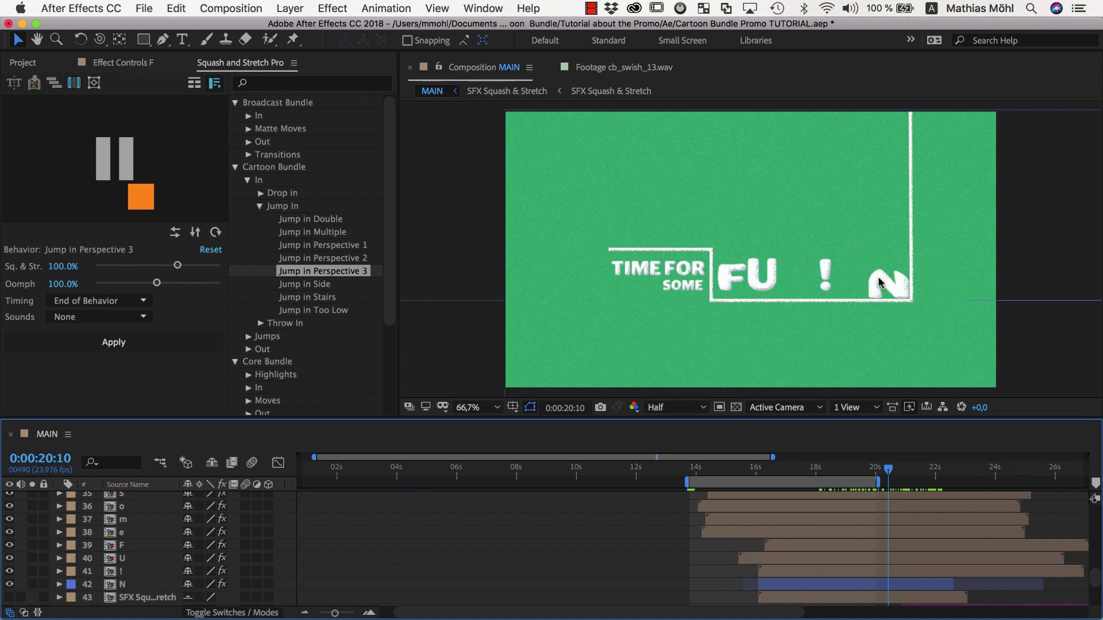
- Choose Jumps > Jump Forward with End of Behavior timing
click(531, 200)
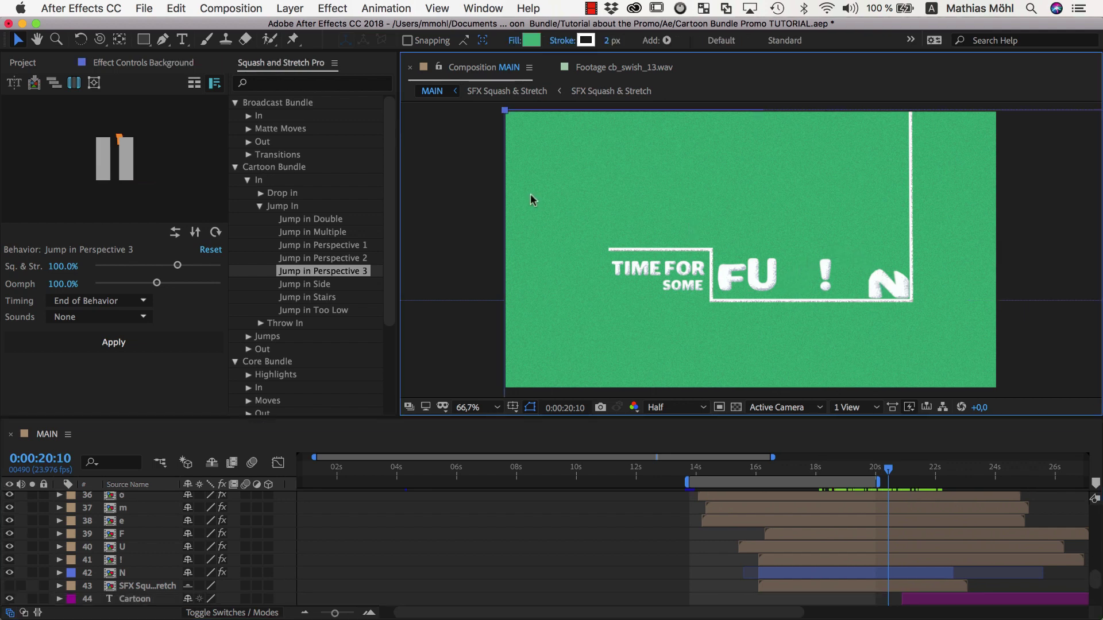
click(248, 336)
click(278, 402)
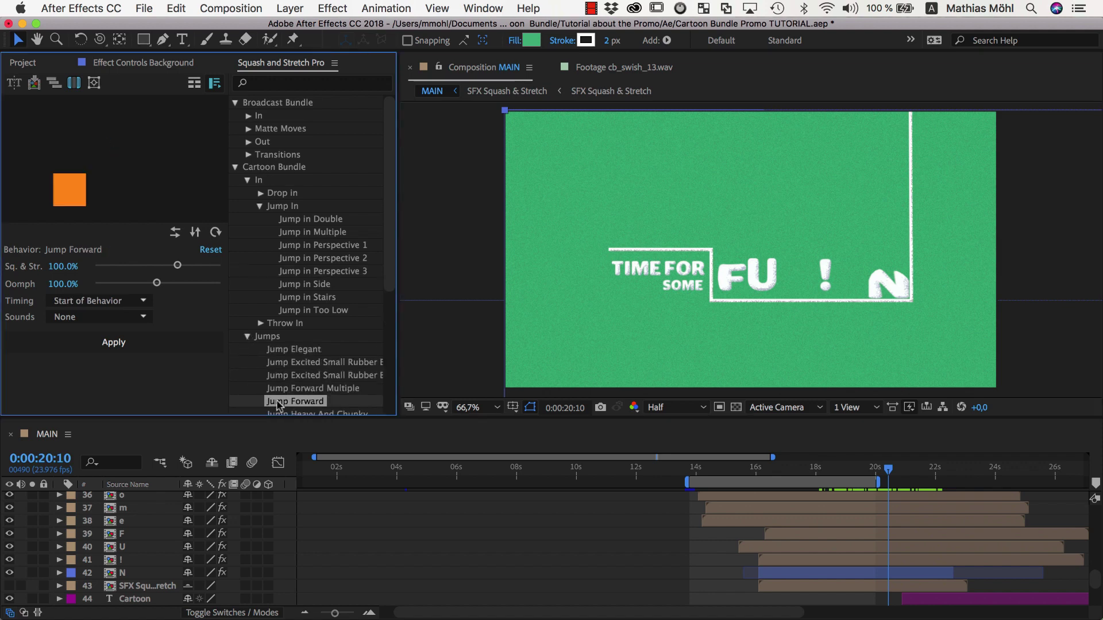
click(121, 303)
click(100, 331)
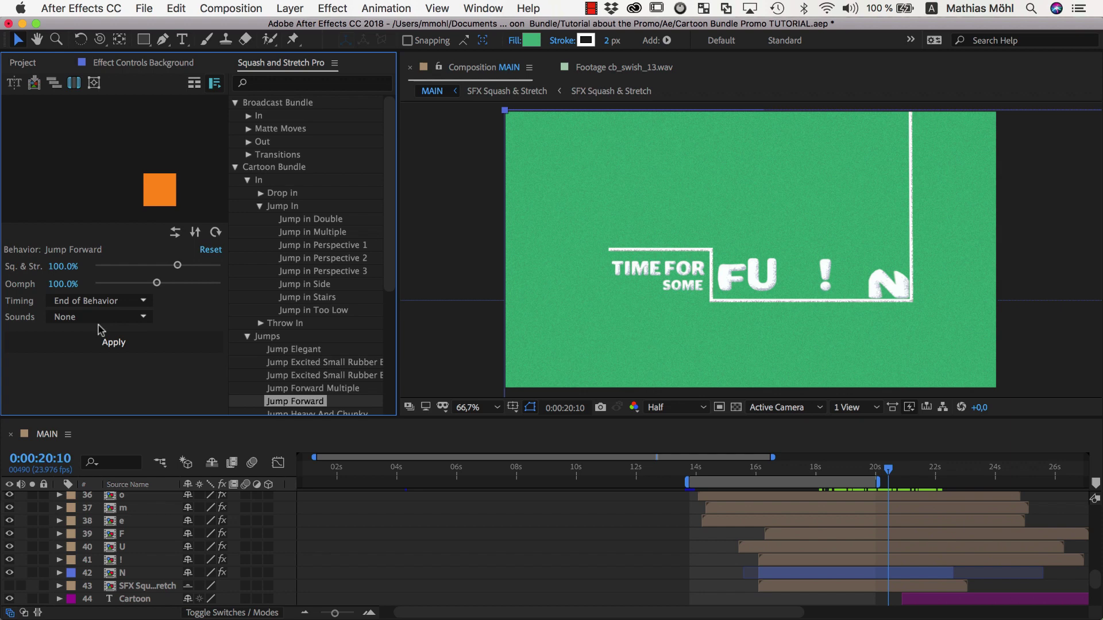
drag(888, 472, 919, 474)
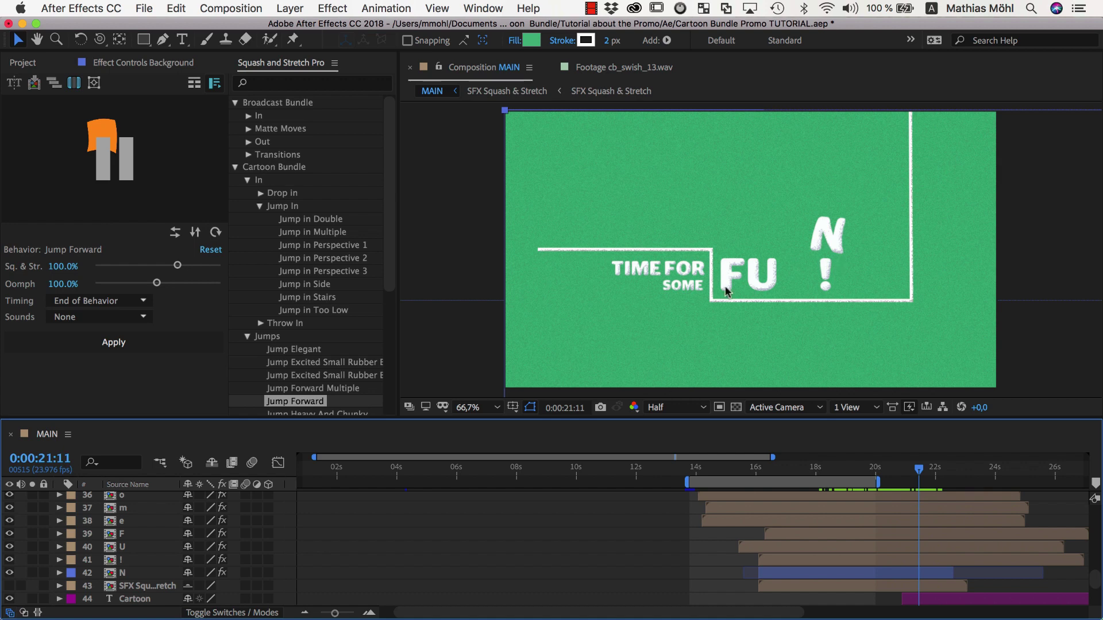
- Apply Jump Forward with the Boing Bright sound to the ! layer and preview
click(114, 559)
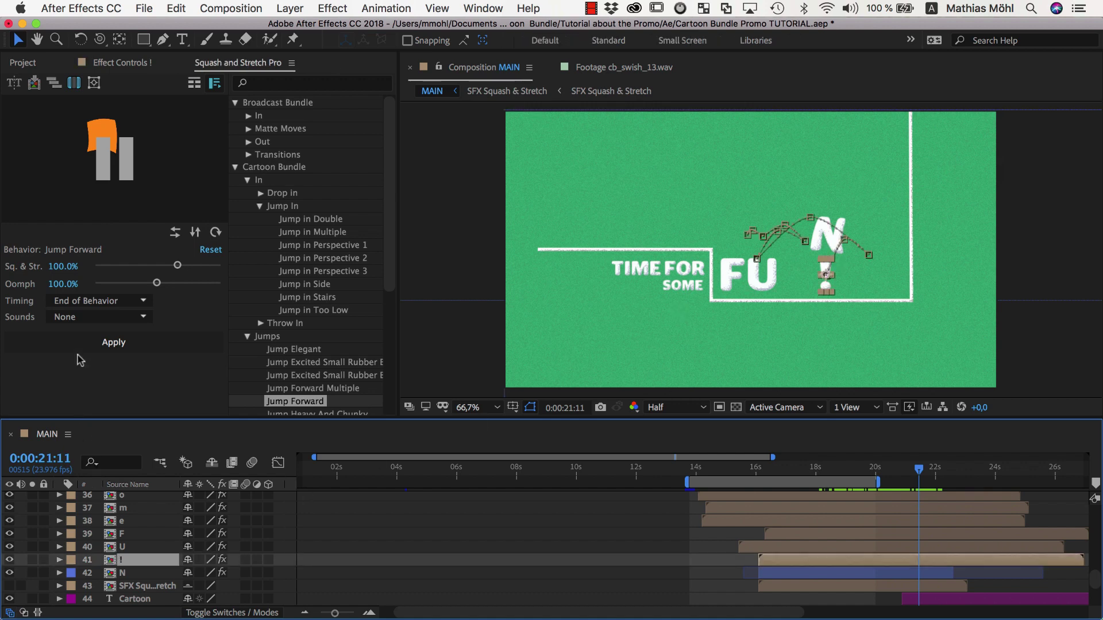
click(83, 317)
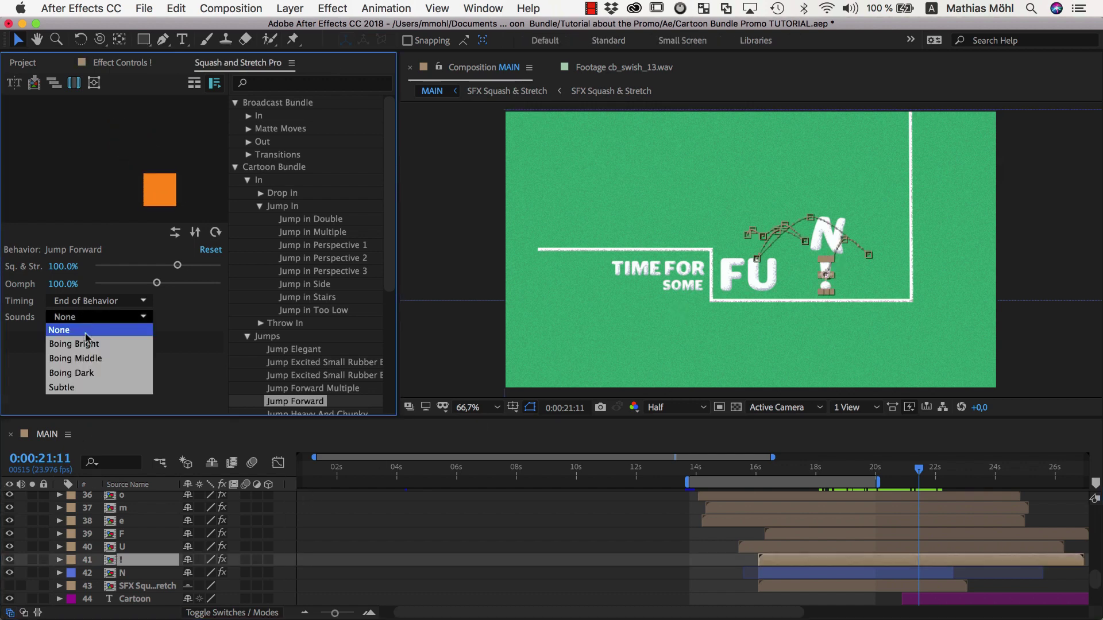
click(89, 343)
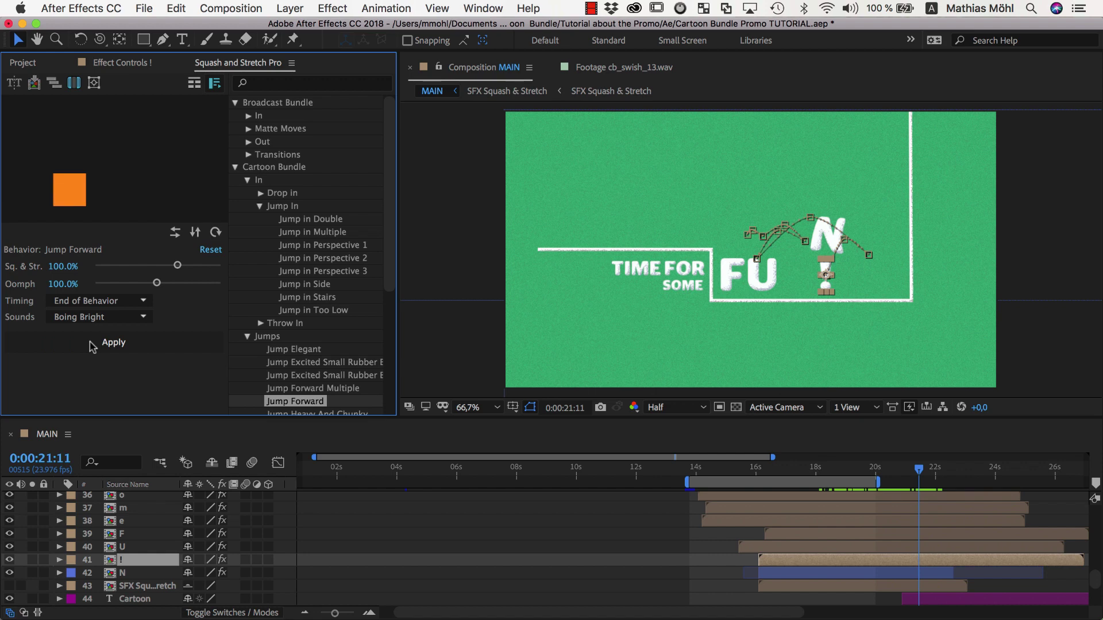
click(132, 345)
click(805, 471)
key(space)
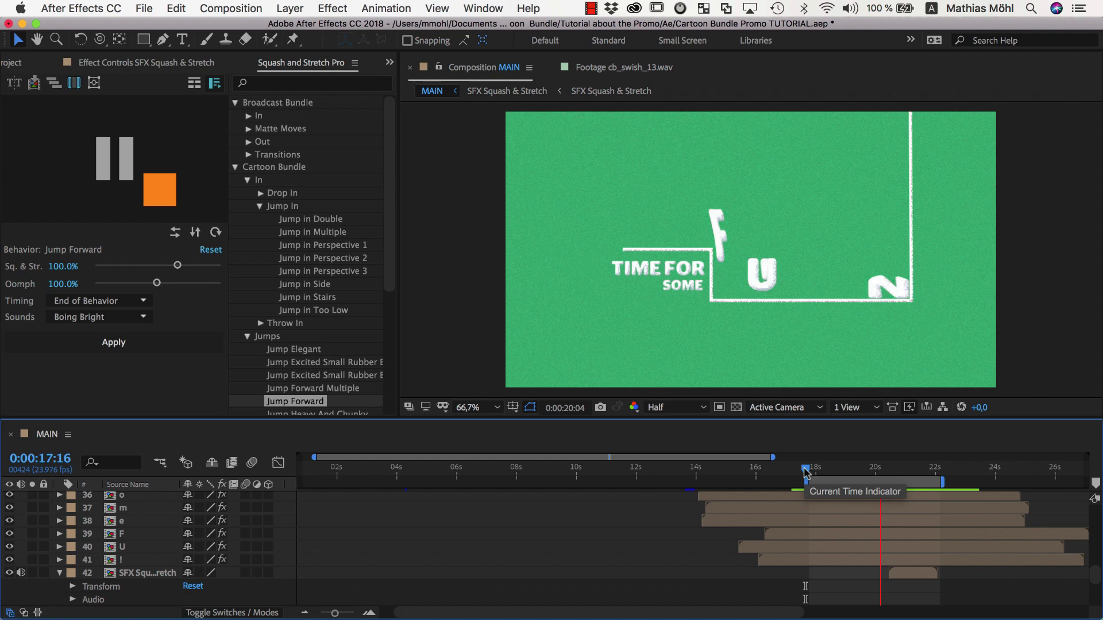
drag(806, 471, 940, 471)
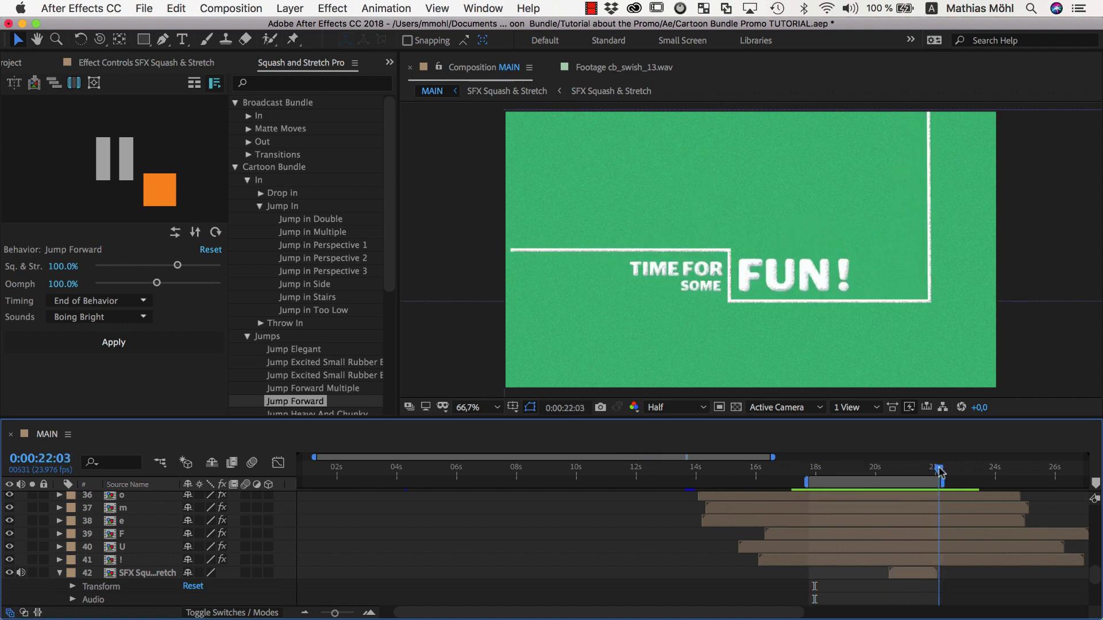
- Reveal the ! layer's keyframes and drag its landing spot next to FU
click(847, 279)
key(u)
drag(335, 612, 353, 614)
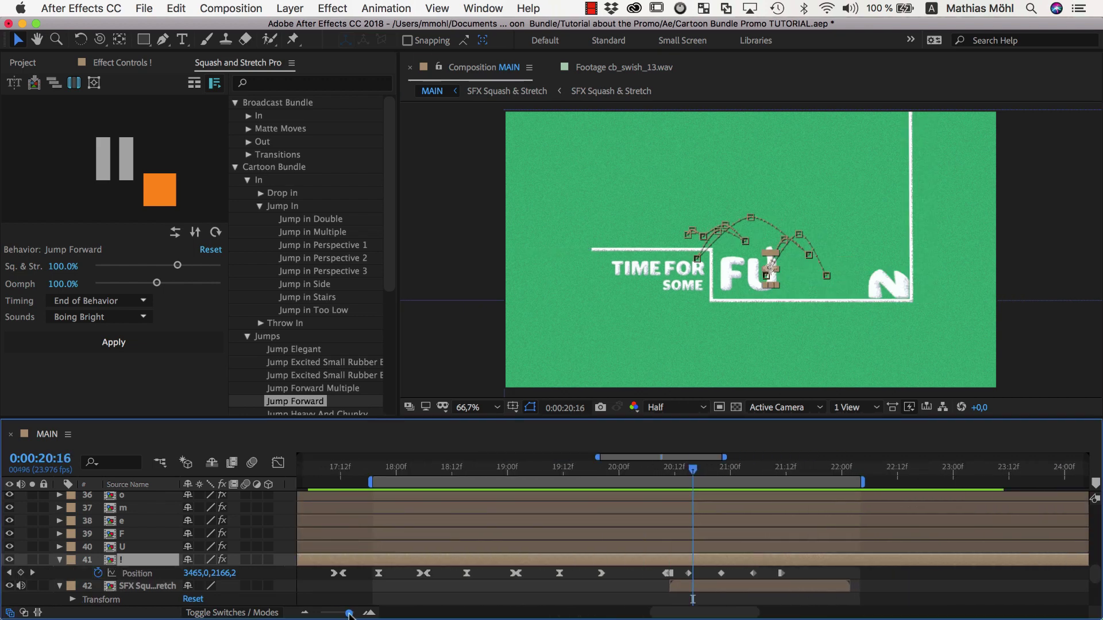
mouse_move(683, 575)
mouse_down()
mouse_move(319, 584)
mouse_move(592, 578)
mouse_move(692, 614)
mouse_up()
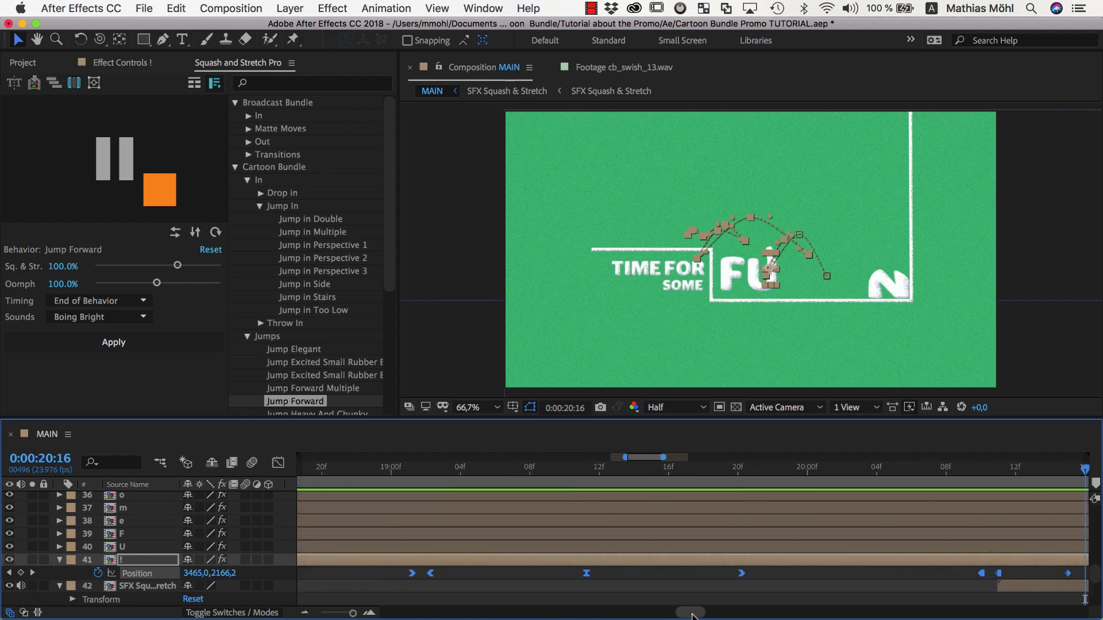
drag(692, 614, 710, 614)
key(Page_Up)
key(Page_Up)
key(Page_Up)
scroll(743, 264, up, 5)
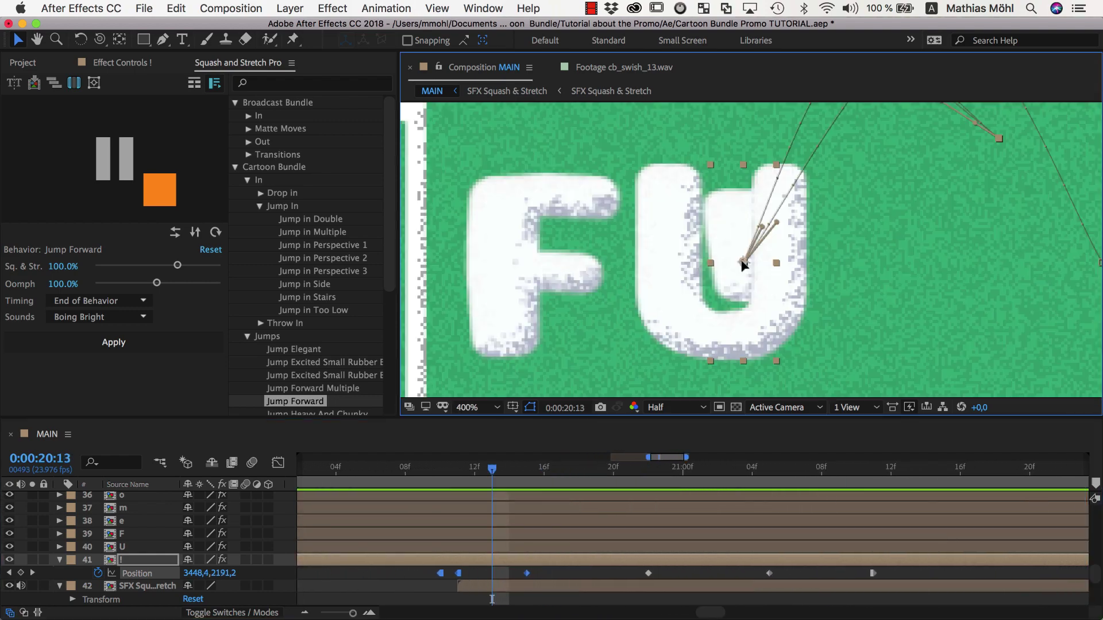
drag(743, 265, 880, 249)
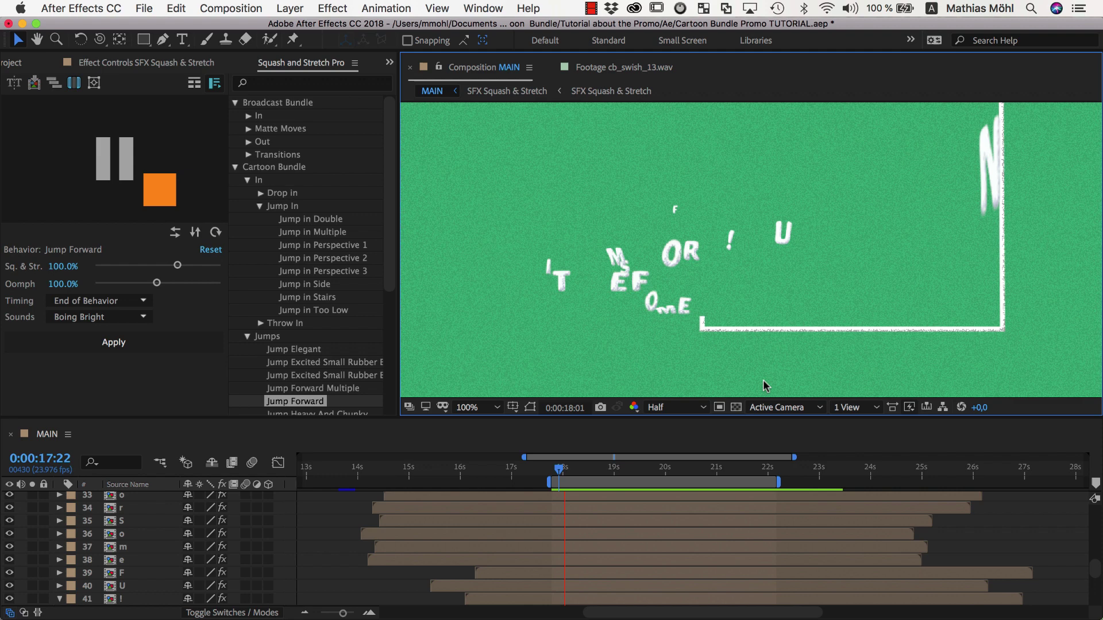
- Replay the FUN! jump, then move the time indicator to about 26s
key(Page_Down)
key(Page_Down)
key(Page_Down)
drag(565, 473, 549, 475)
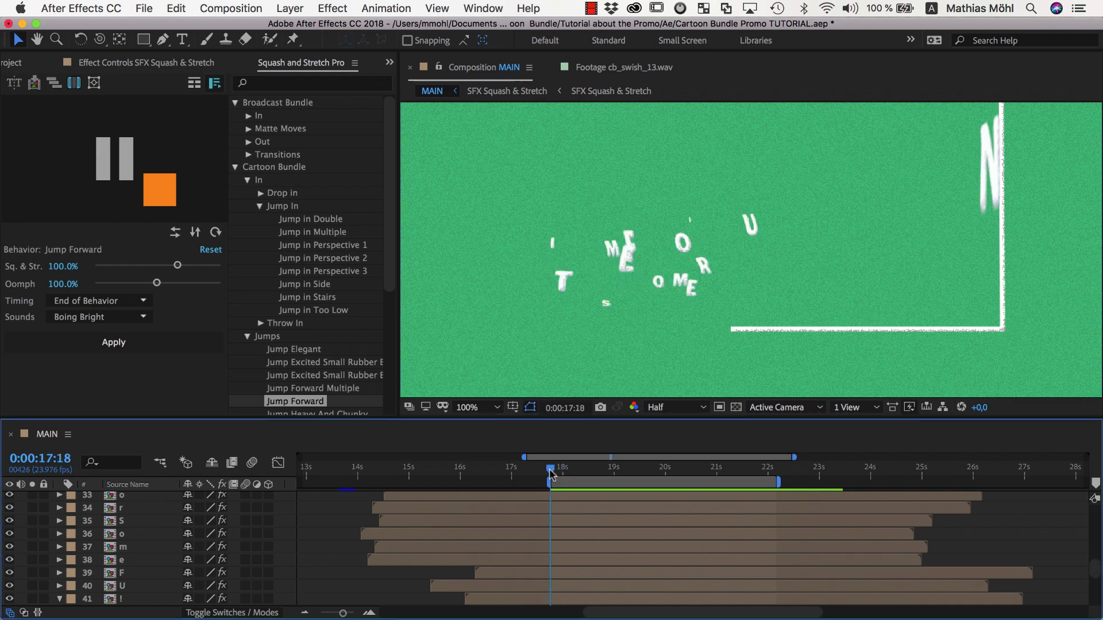
key(space)
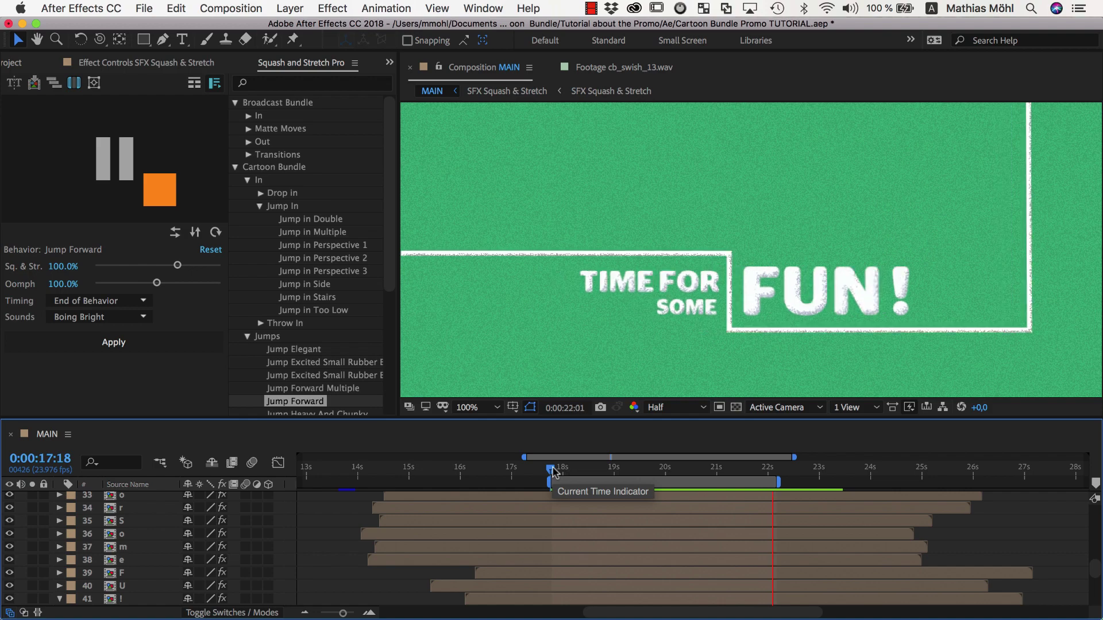
mouse_move(553, 470)
mouse_down()
mouse_move(943, 471)
mouse_move(1017, 494)
mouse_up()
scroll(967, 491, down, 5)
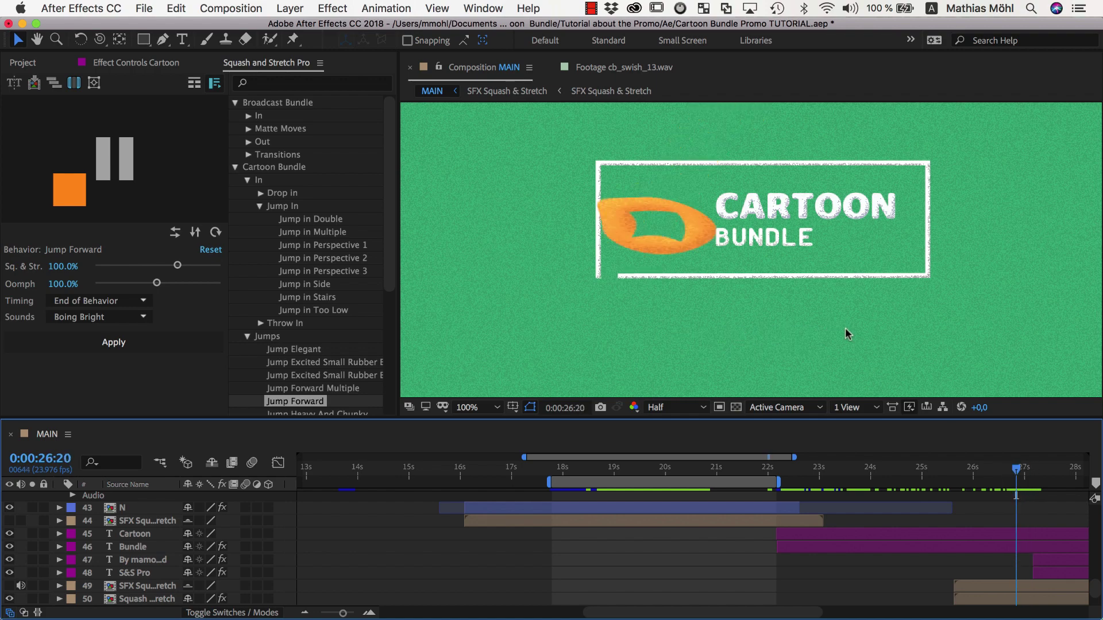
- Pick Cartoon Bundle > In > Jump in Side for the Cartoon and Bundle layers and fit the work area
click(772, 216)
shift+click(772, 242)
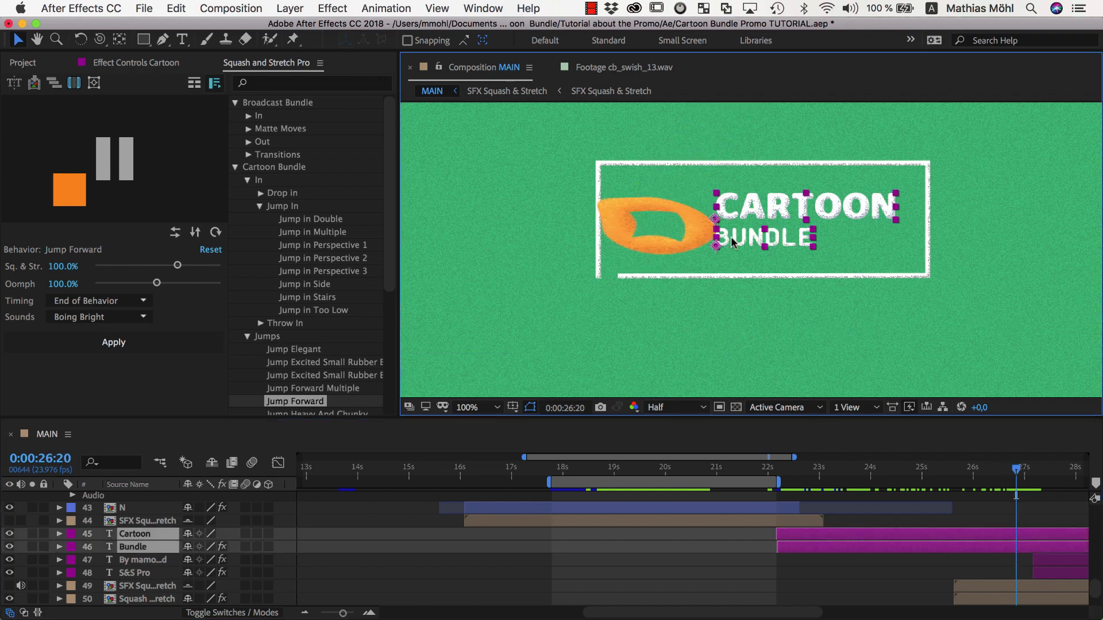
click(327, 283)
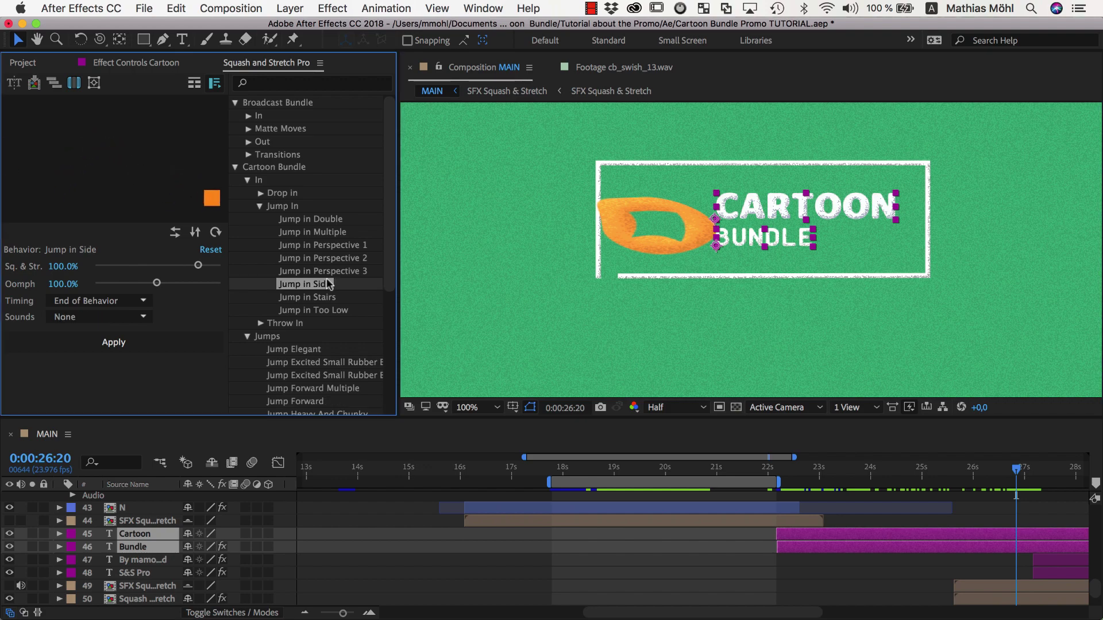
click(142, 138)
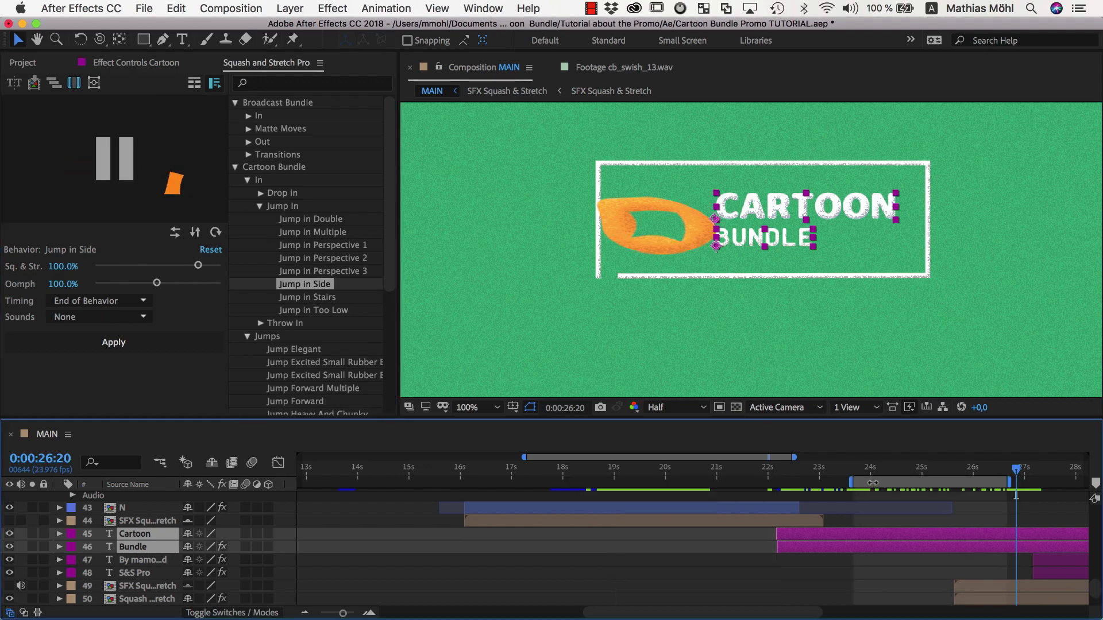
click(931, 474)
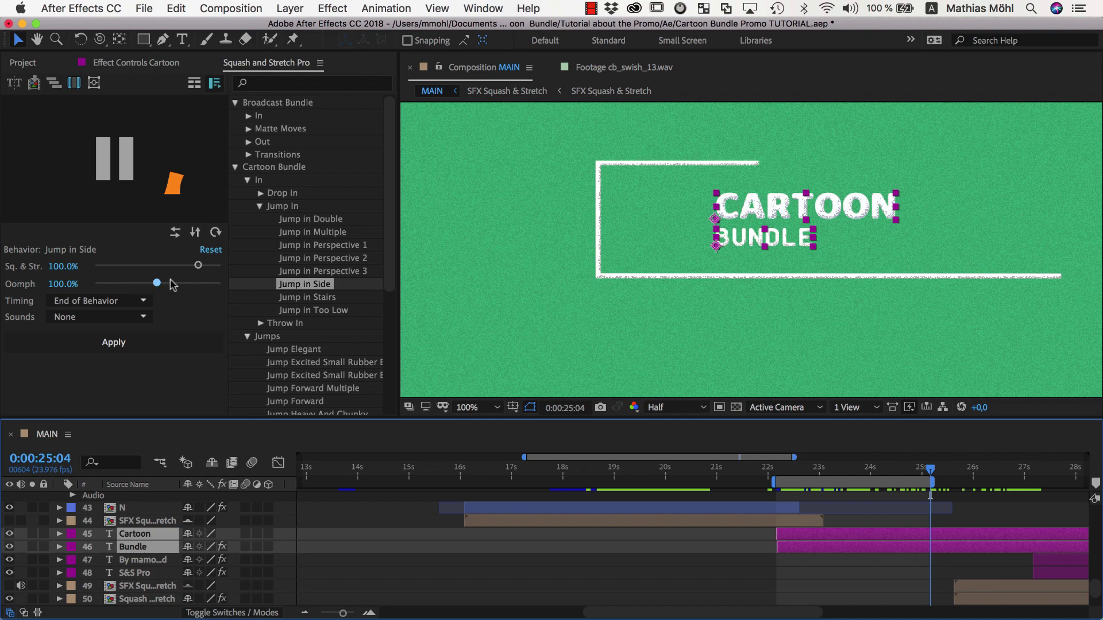
- Explode CARTOON and BUNDLE into characters, then apply Jump in Side at 60% Oomph
click(33, 86)
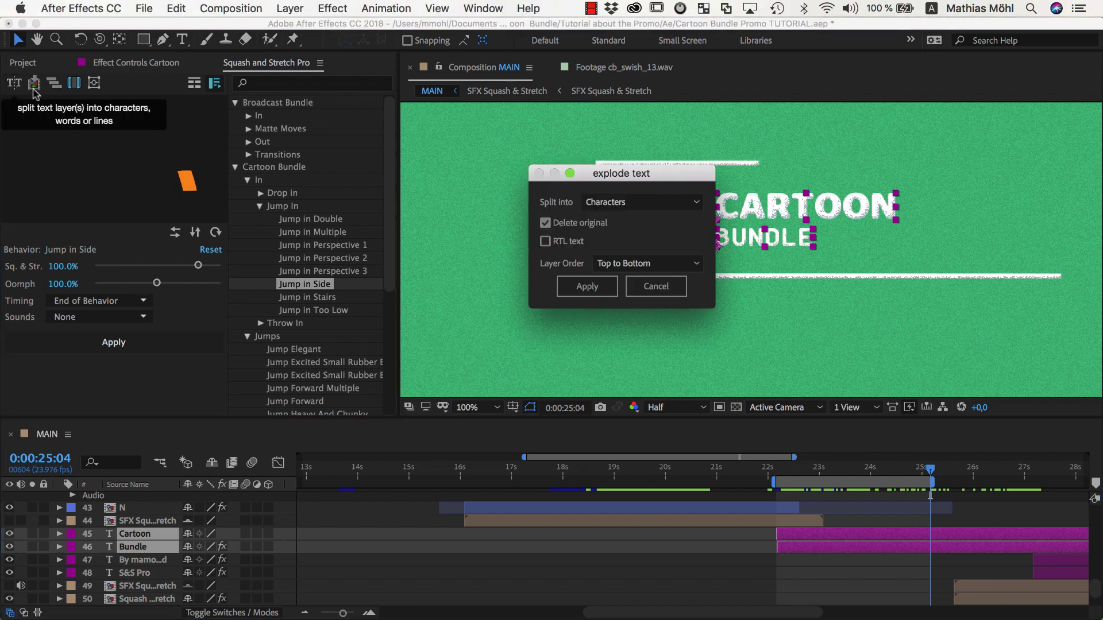
click(600, 295)
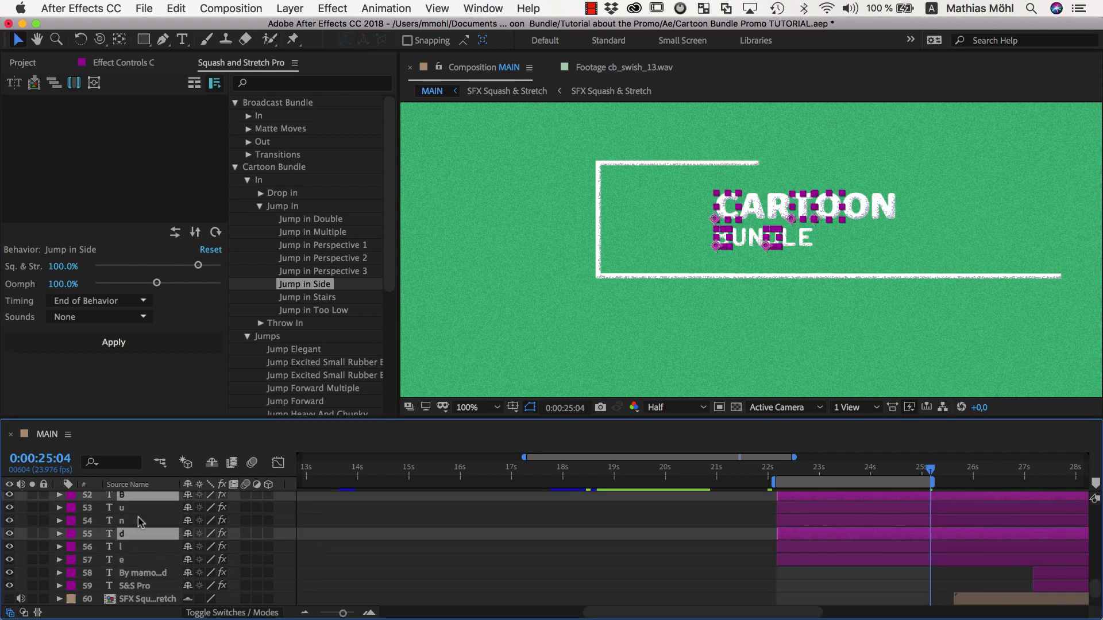
click(144, 346)
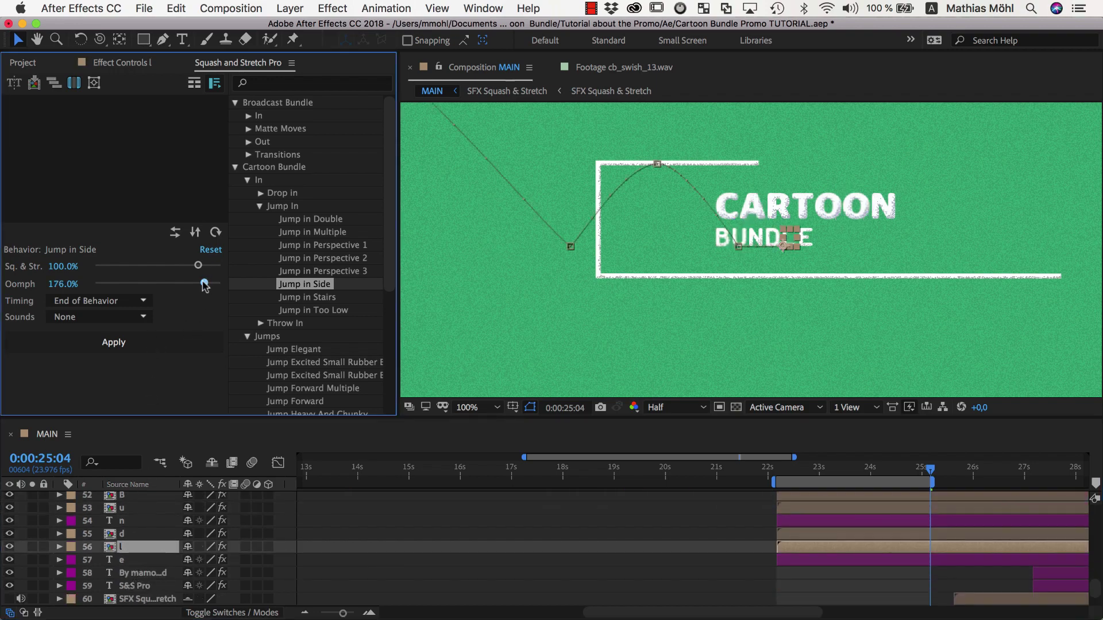
drag(138, 284, 131, 283)
click(113, 343)
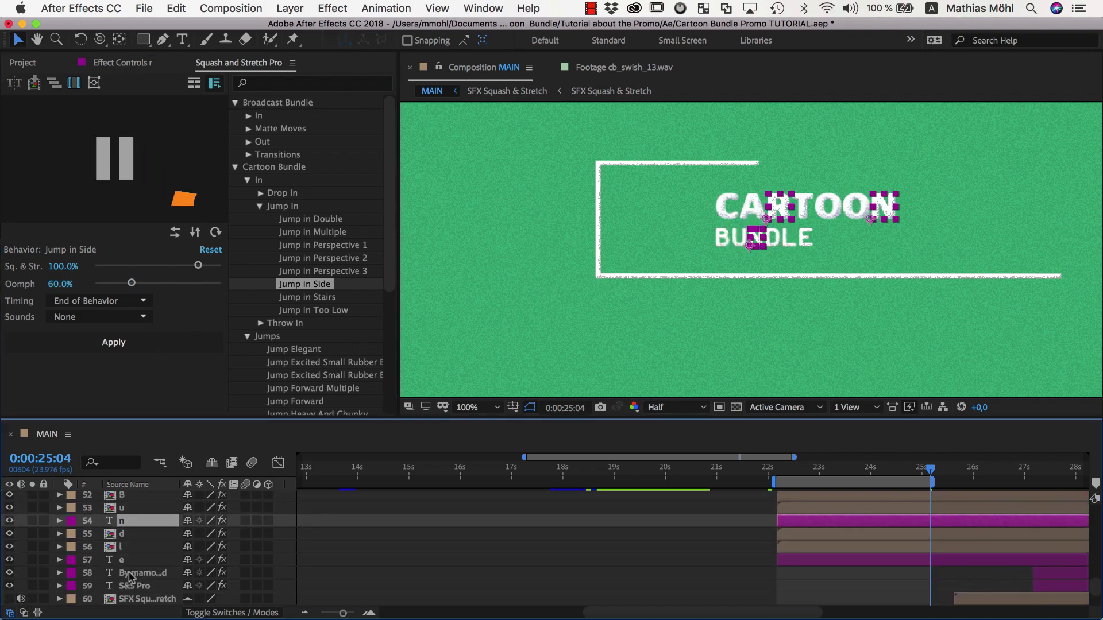
click(141, 349)
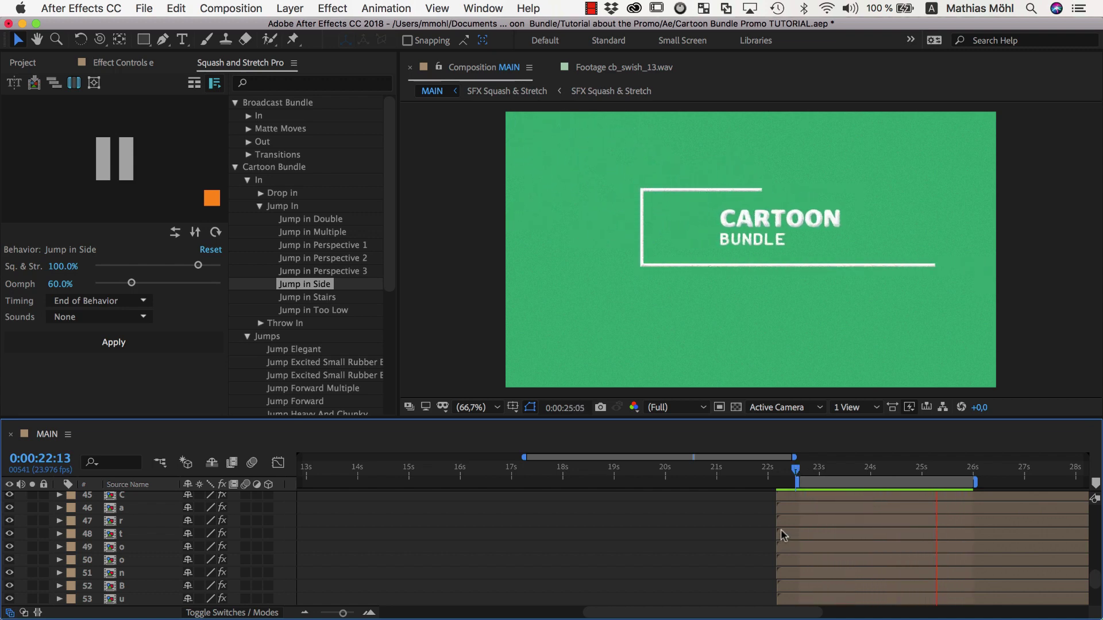
- Delay the C, stagger layers 45–57 with inPoints, random, some, and preview from 22s
key(space)
scroll(826, 516, up, 1)
drag(811, 514, 853, 514)
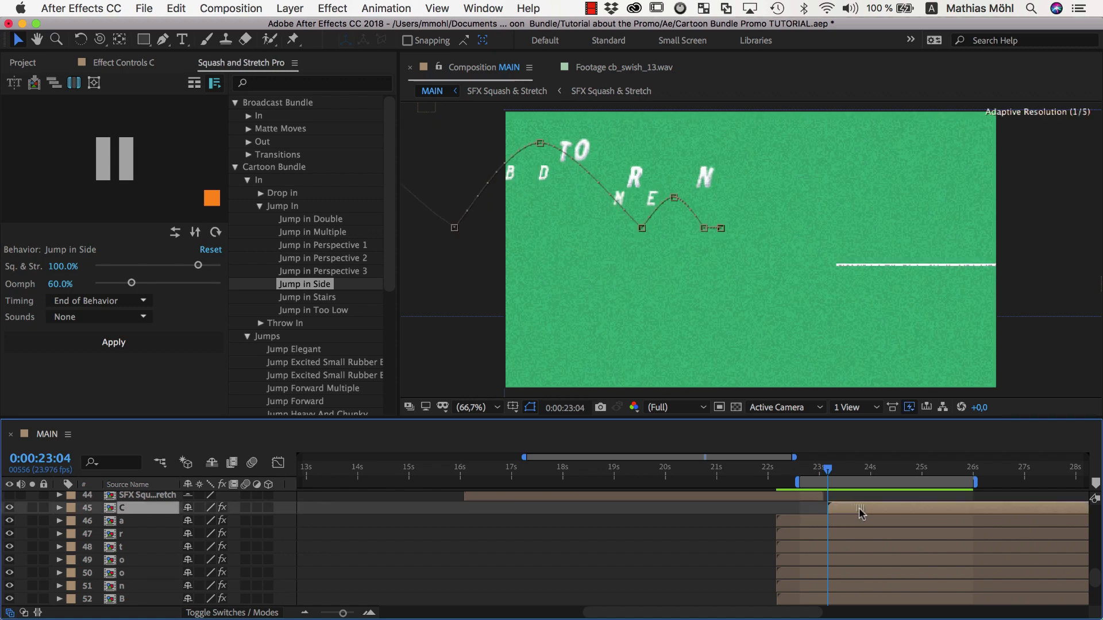
scroll(857, 556, down, 3)
scroll(851, 563, down, 4)
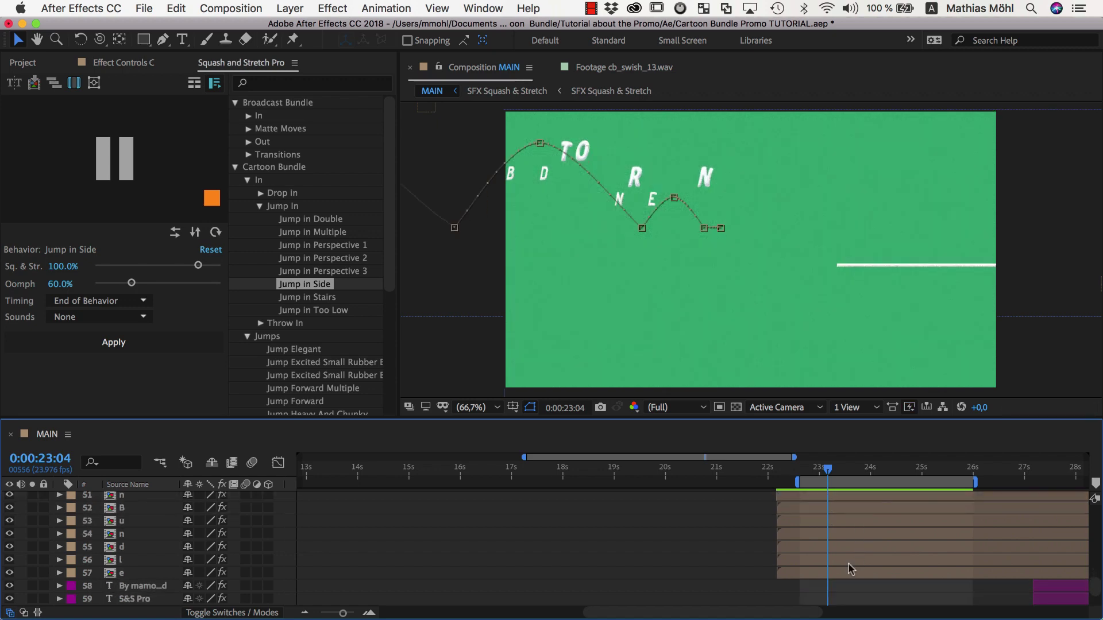
shift+click(847, 569)
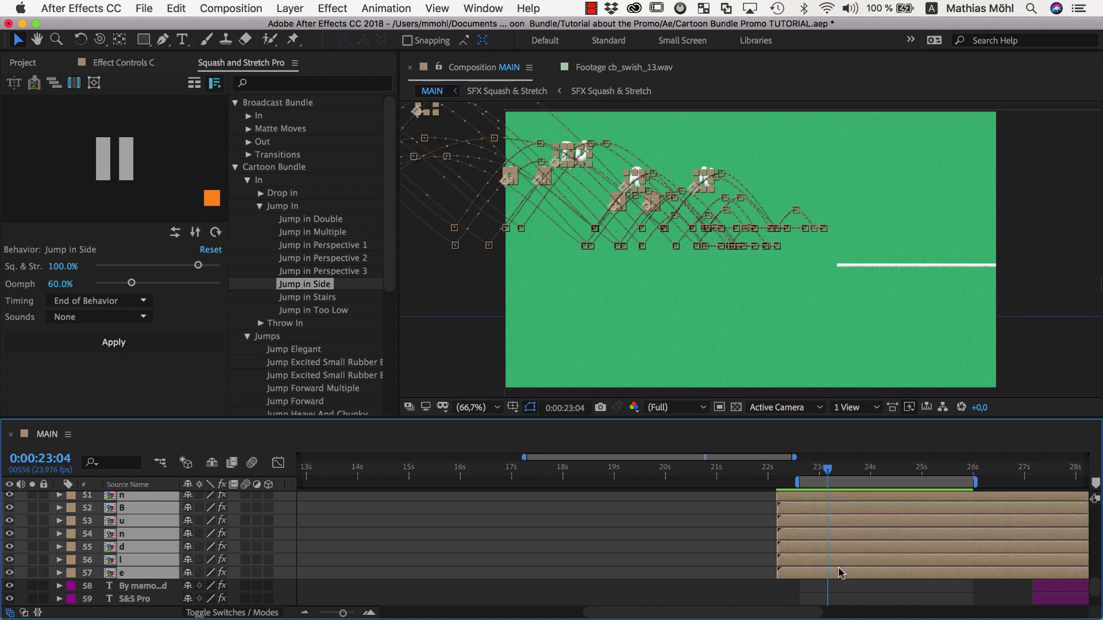
click(62, 90)
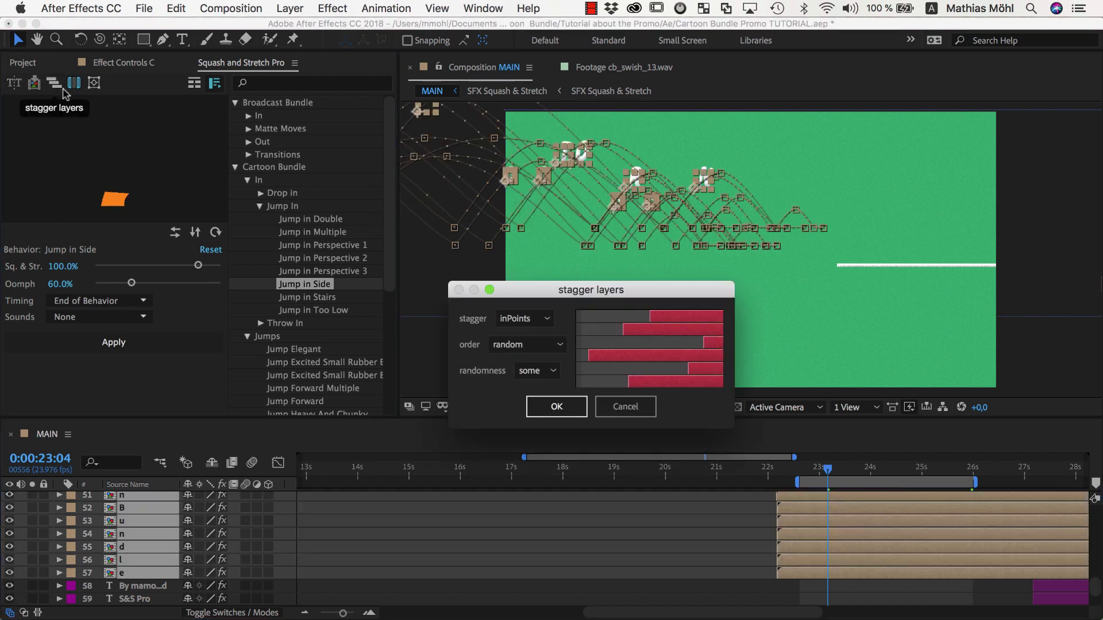
click(567, 411)
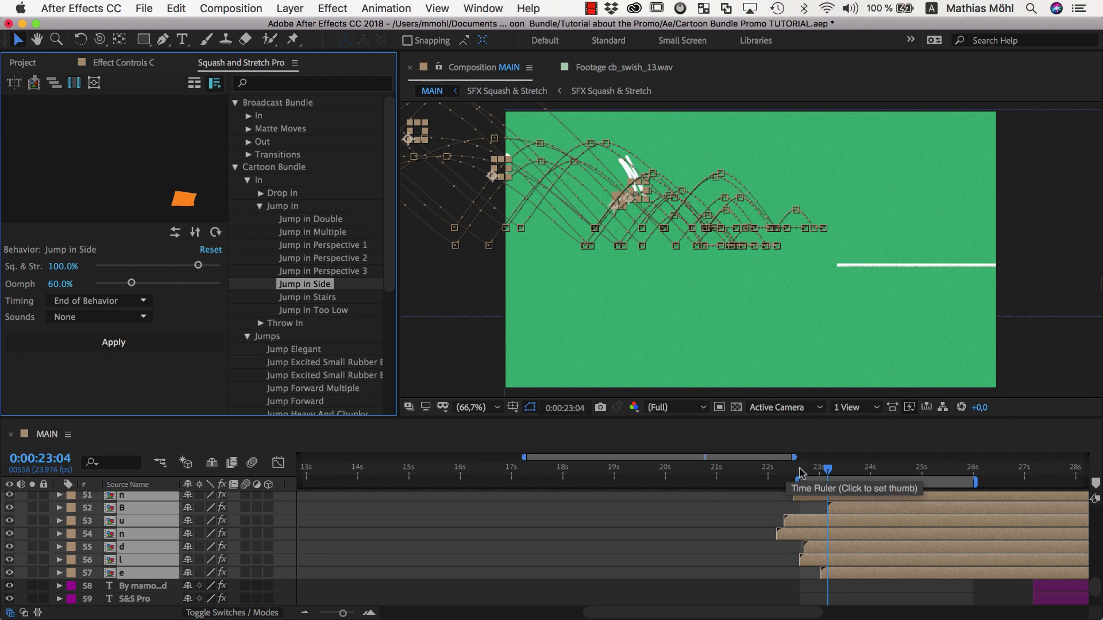
click(797, 473)
key(space)
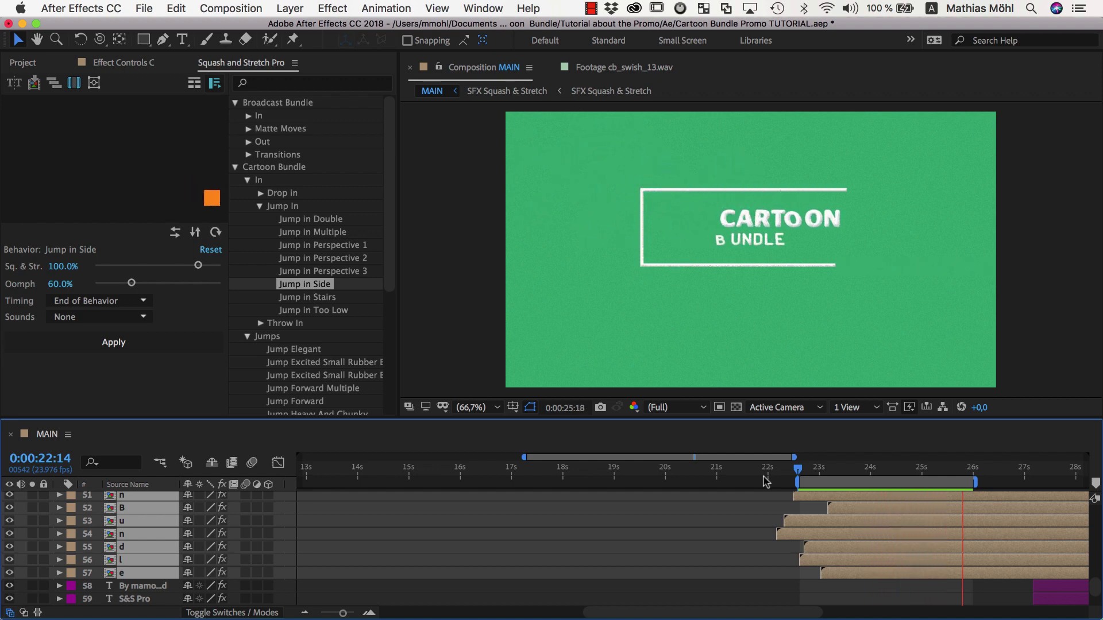
- Show the full 45s timeline and move the playhead back to about 0:00:09:09
key(semicolon)
click(614, 473)
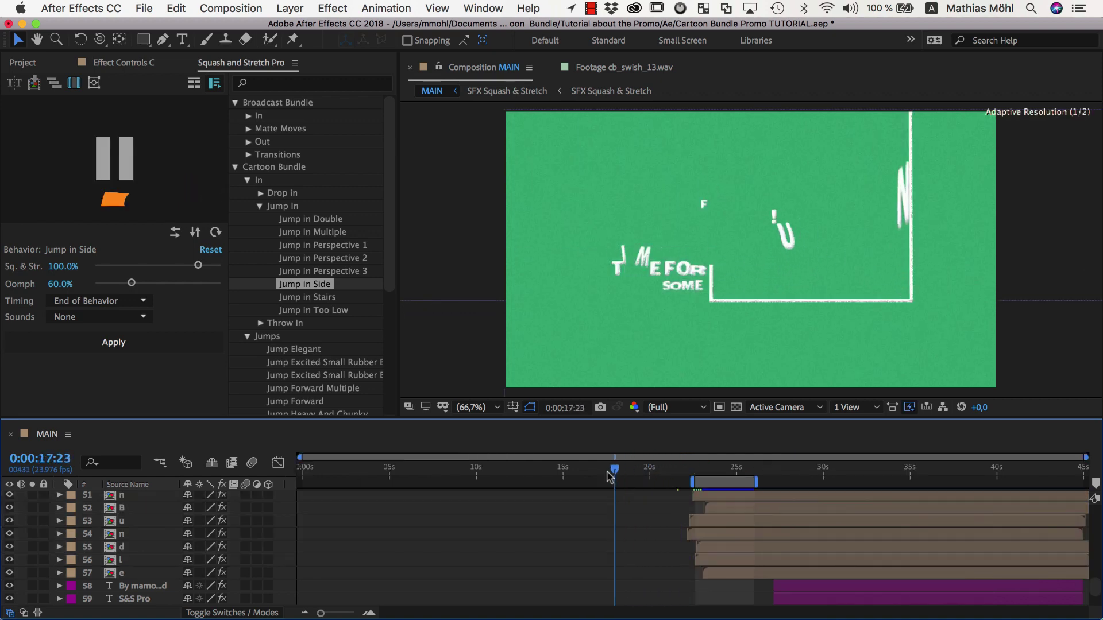
drag(614, 473, 508, 499)
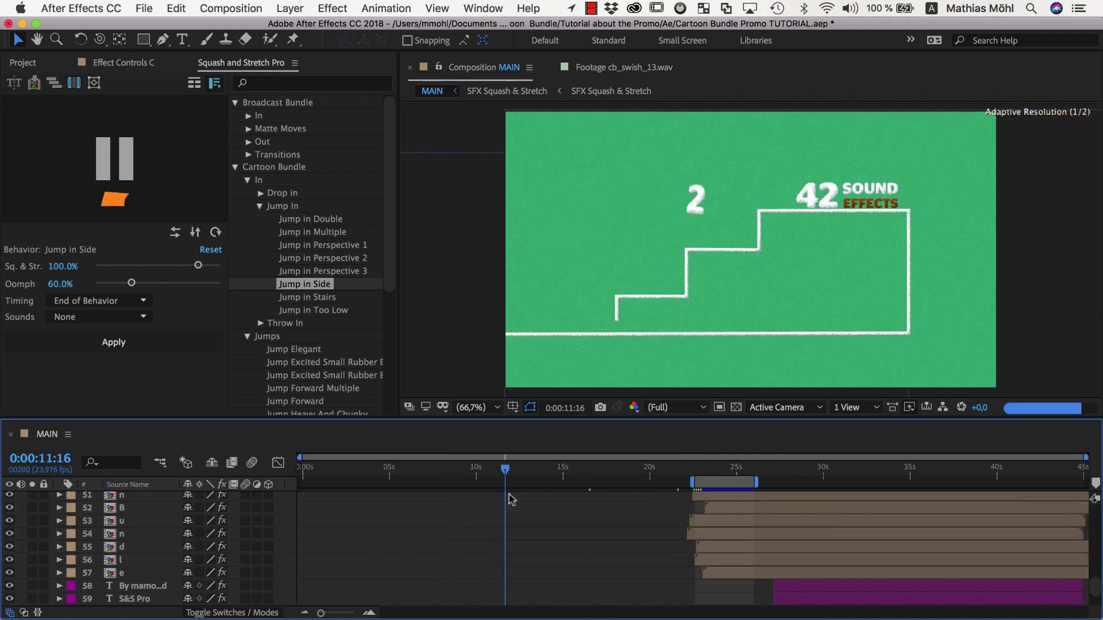
drag(508, 499, 465, 469)
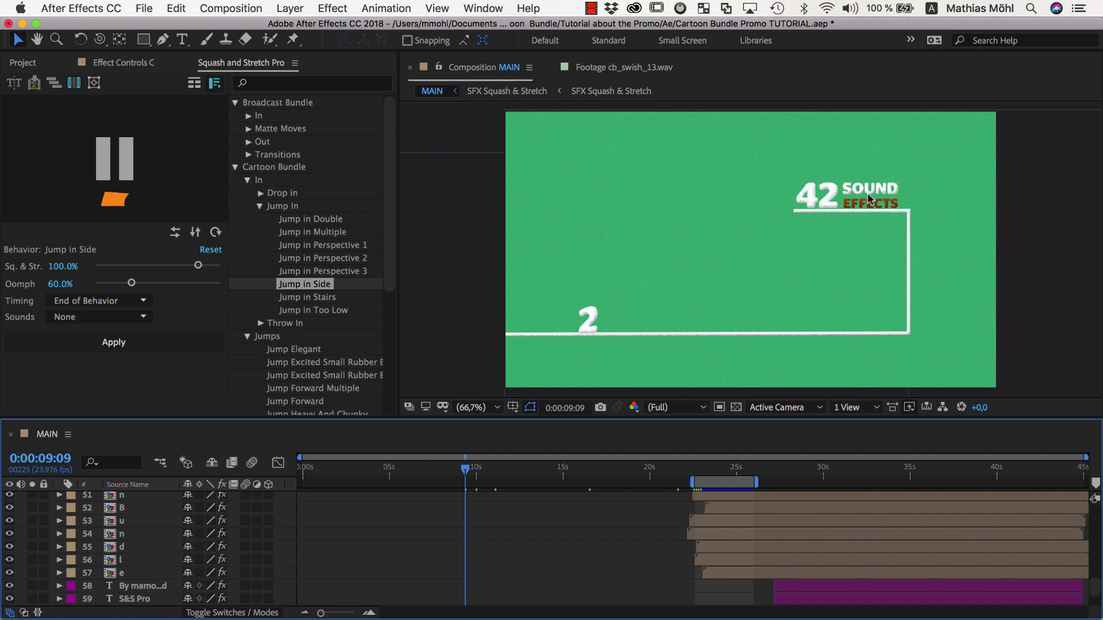
- Preview Drop And Plop 1 and 2, then choose Heavy Simple Drop for the LINE layer
click(763, 187)
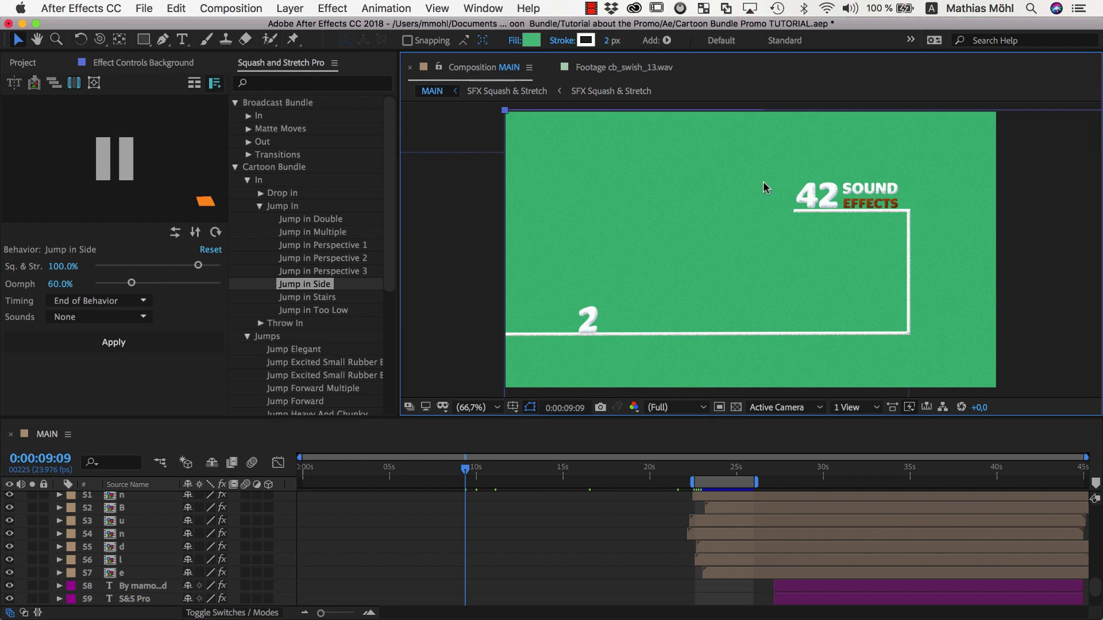
click(260, 193)
click(297, 233)
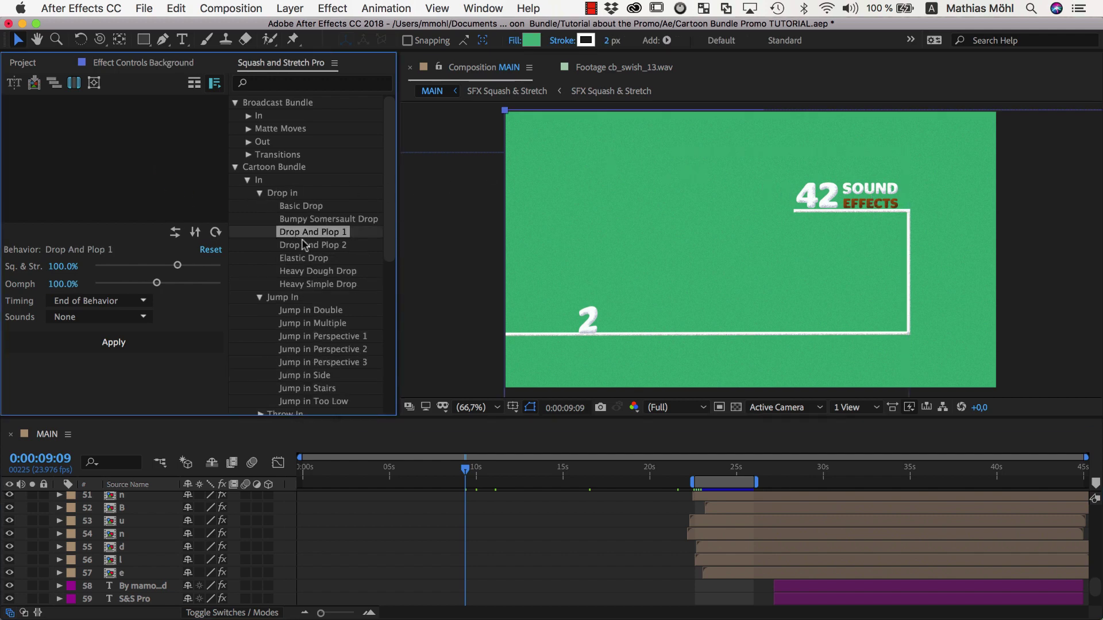
click(337, 248)
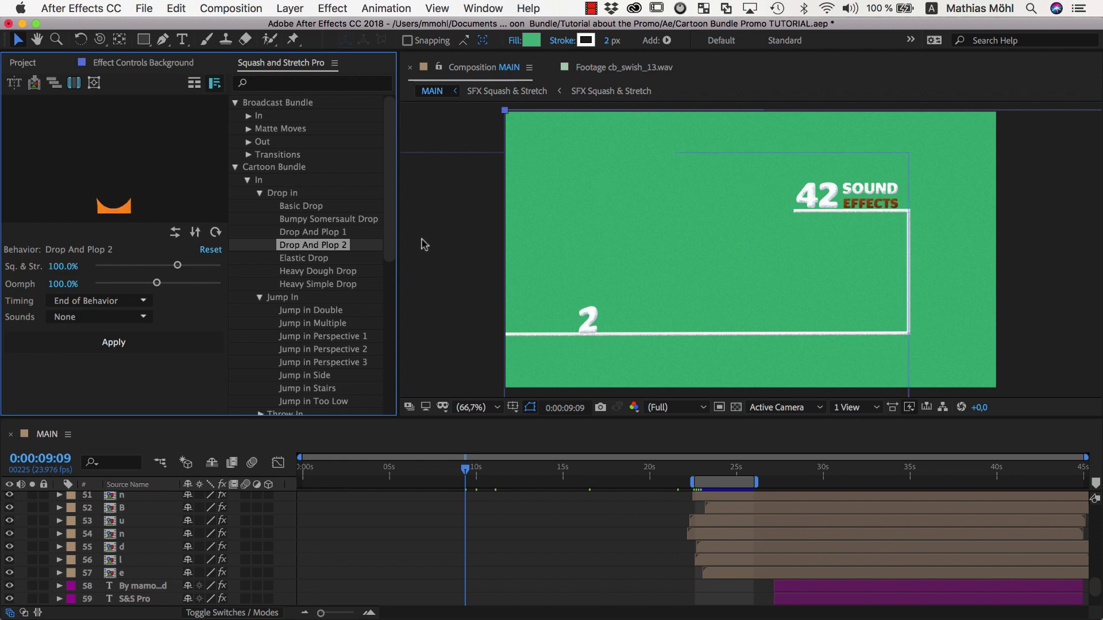
click(330, 285)
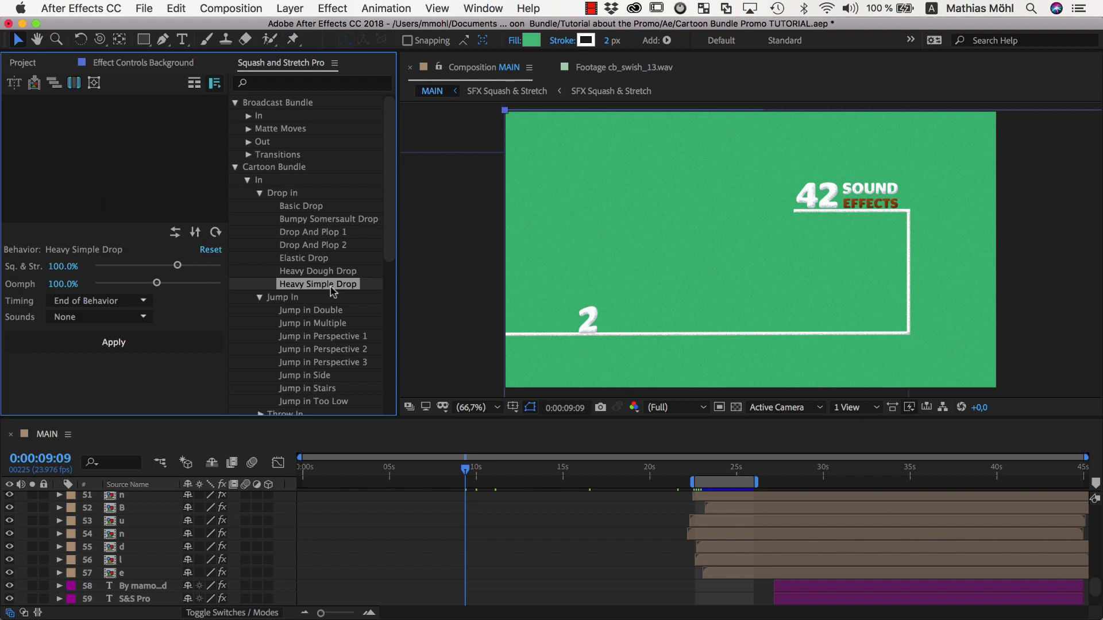
click(438, 288)
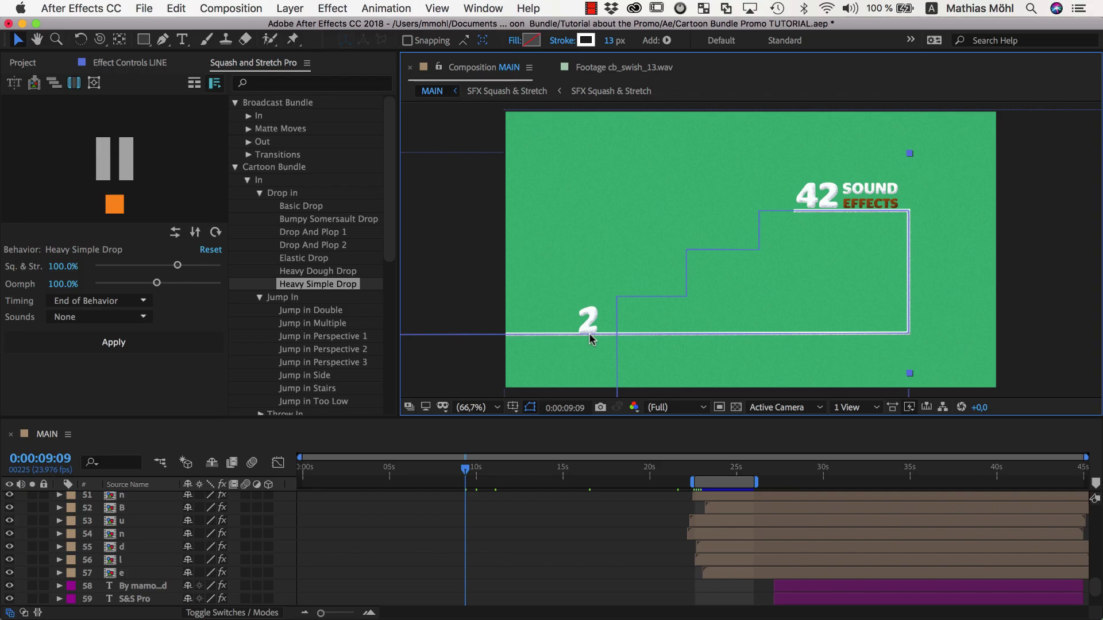
- Go back to the 37 BEHAVIORS shot near 5s and choose Throw In > Throw in Rotation
drag(389, 469, 384, 493)
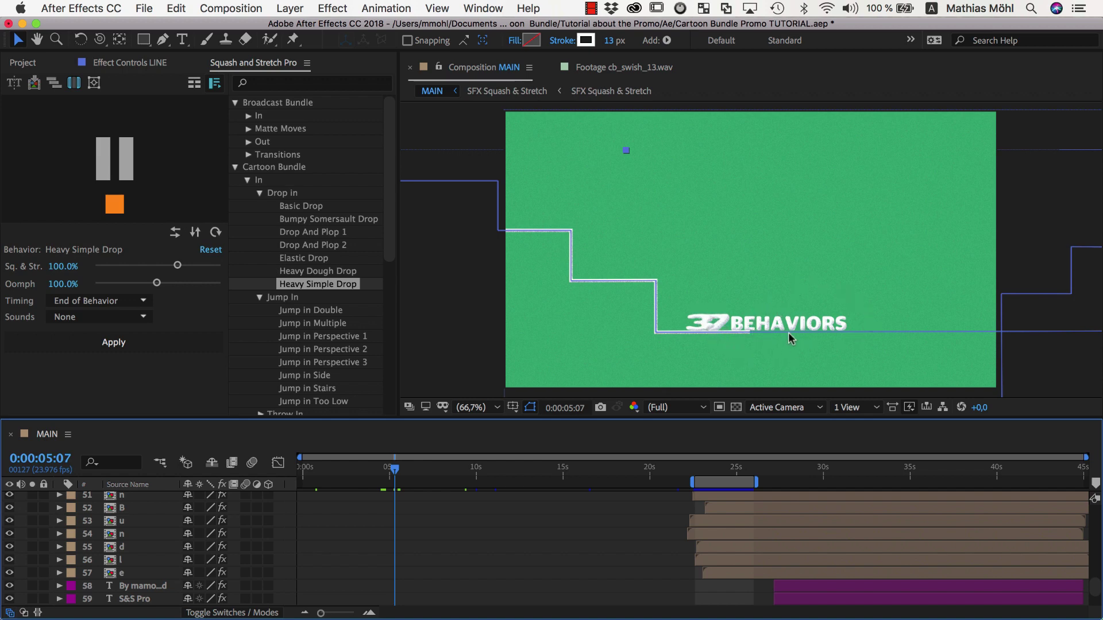
scroll(301, 334, down, 3)
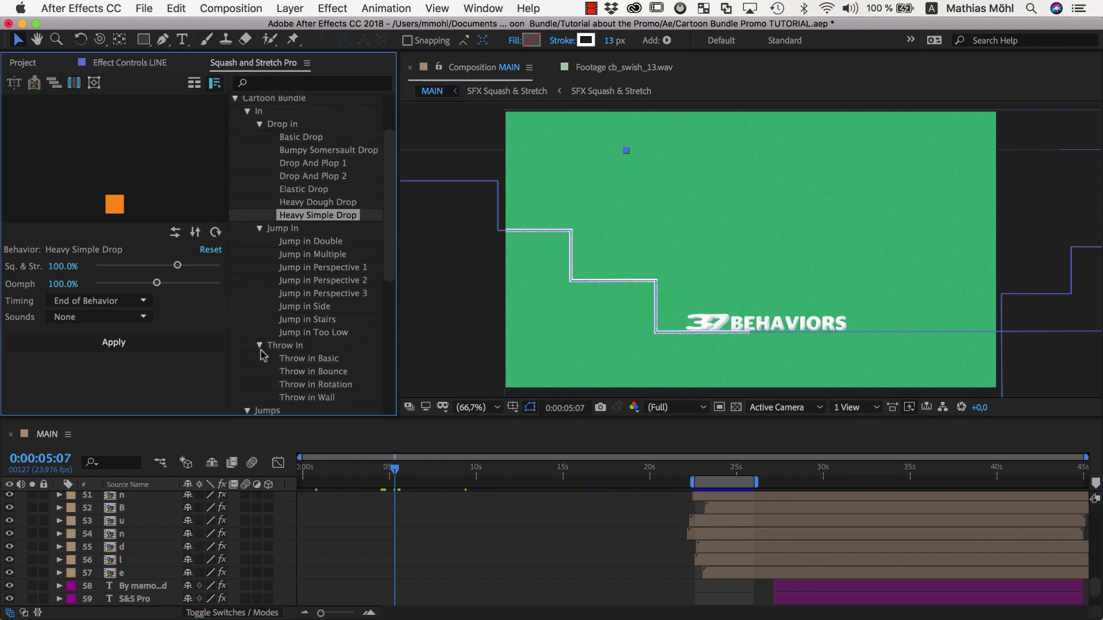
scroll(301, 335, down, 2)
click(310, 344)
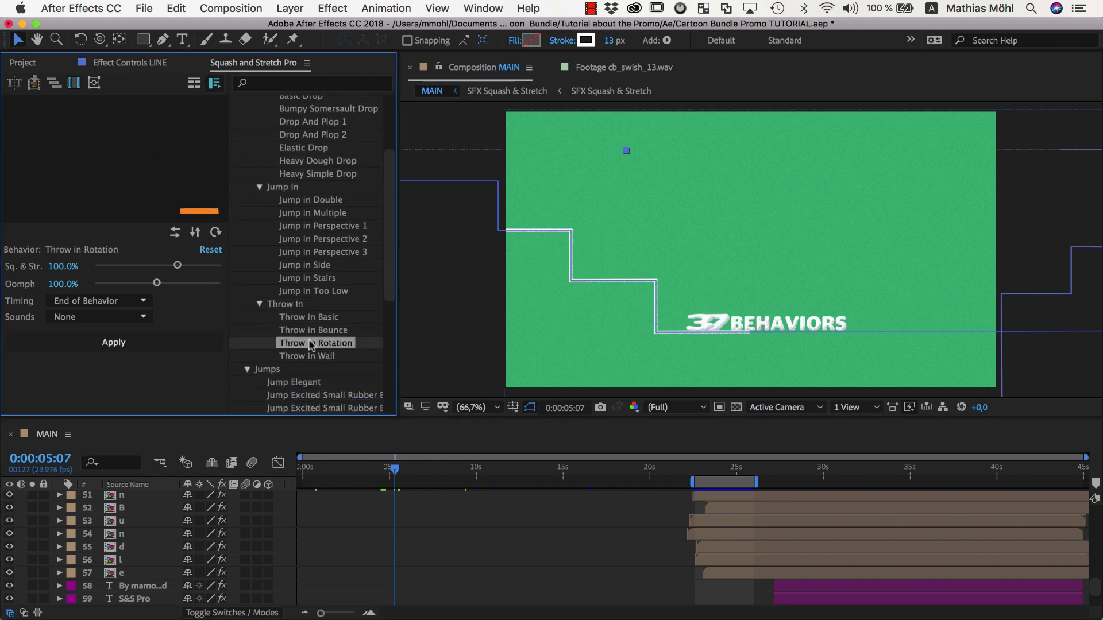